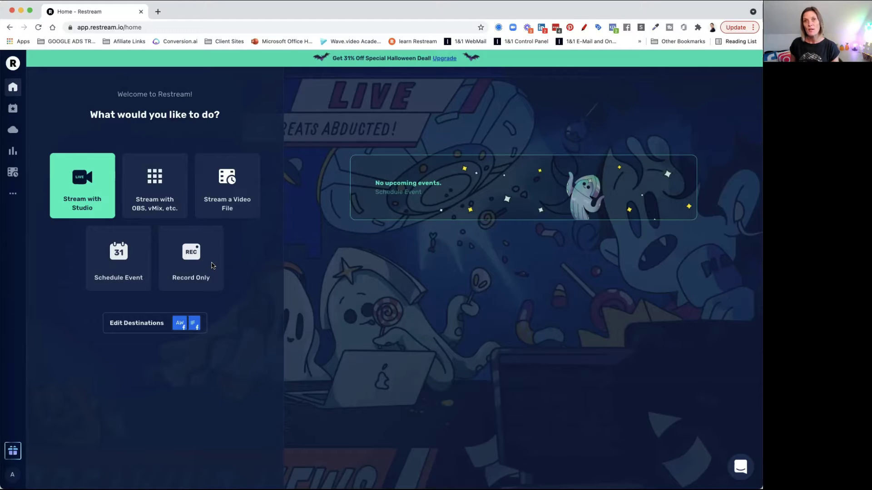
Step: Browse the Events list, Video Storage uploads and recordings, and the last stream's Analytics
{"action": "scroll", "coordinate": [85, 193], "scroll_direction": "down", "scroll_amount": 1}
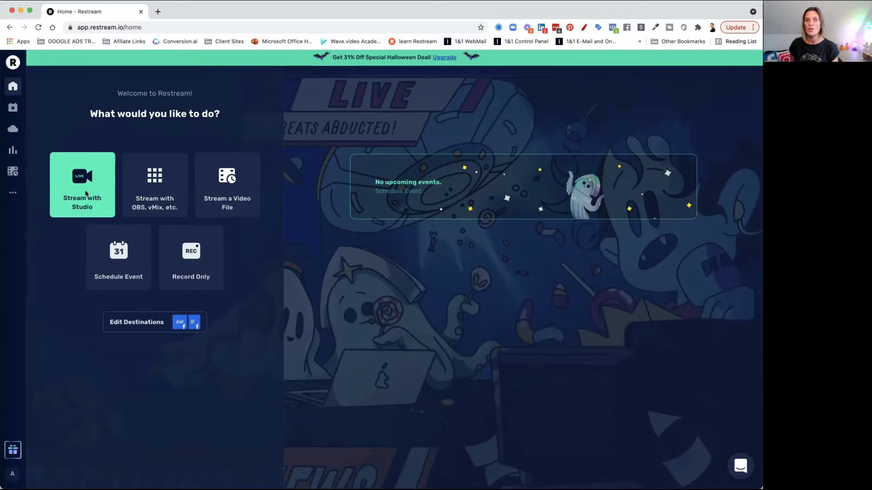
{"action": "left_click", "coordinate": [14, 109]}
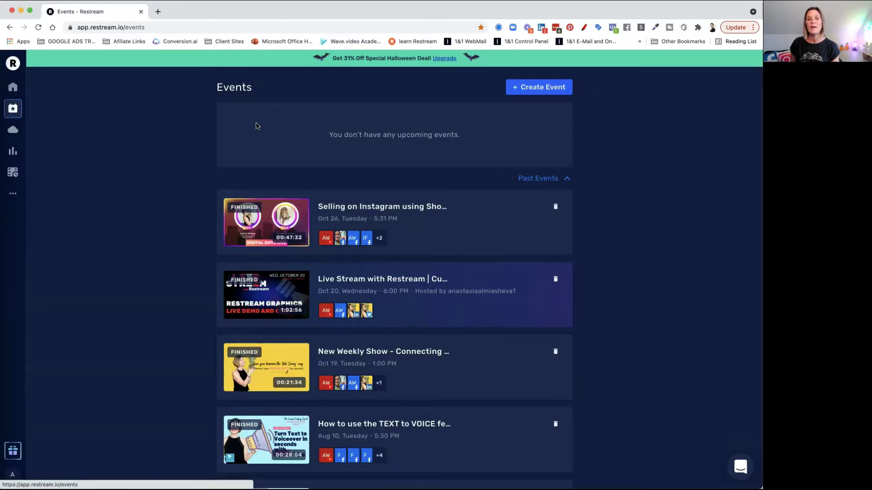
{"action": "left_click", "coordinate": [15, 132]}
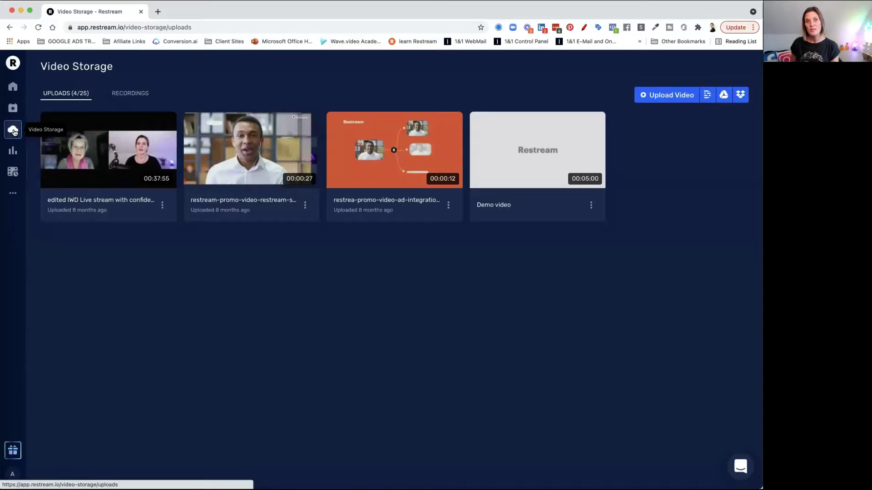
{"action": "left_click", "coordinate": [127, 94]}
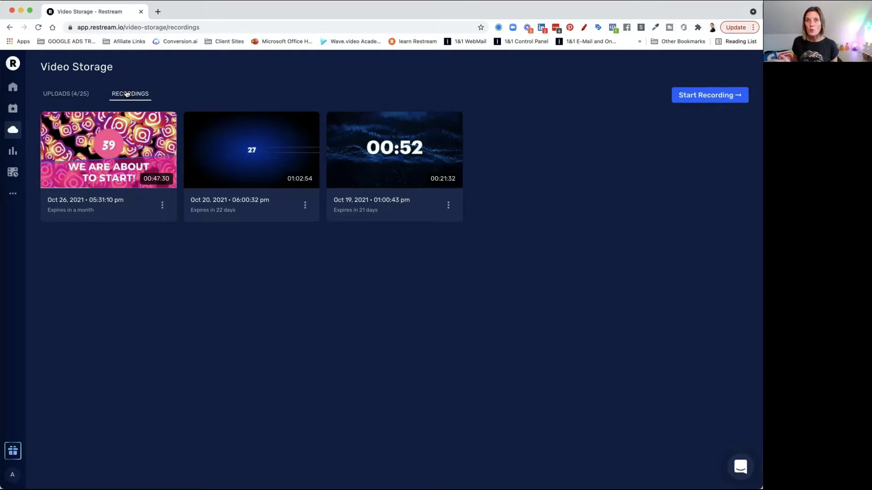
{"action": "left_click", "coordinate": [13, 152]}
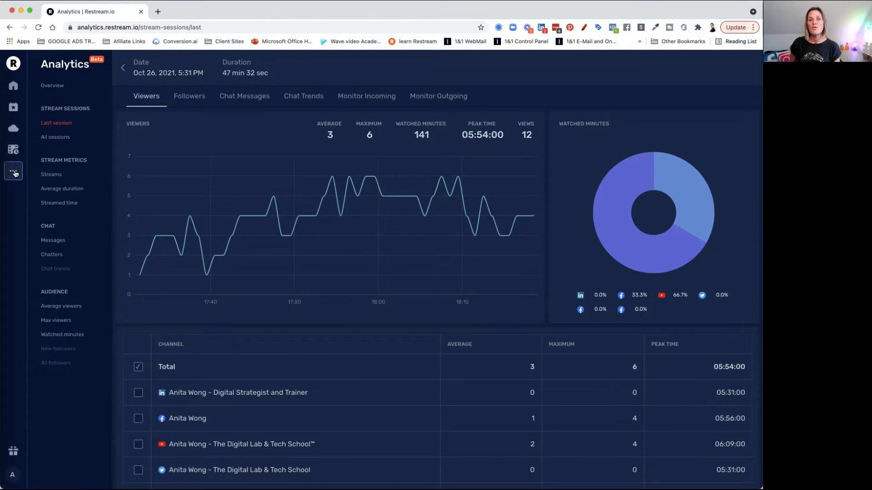
Step: Return to the home dashboard and launch Stream with Studio
{"action": "mouse_move", "coordinate": [15, 174]}
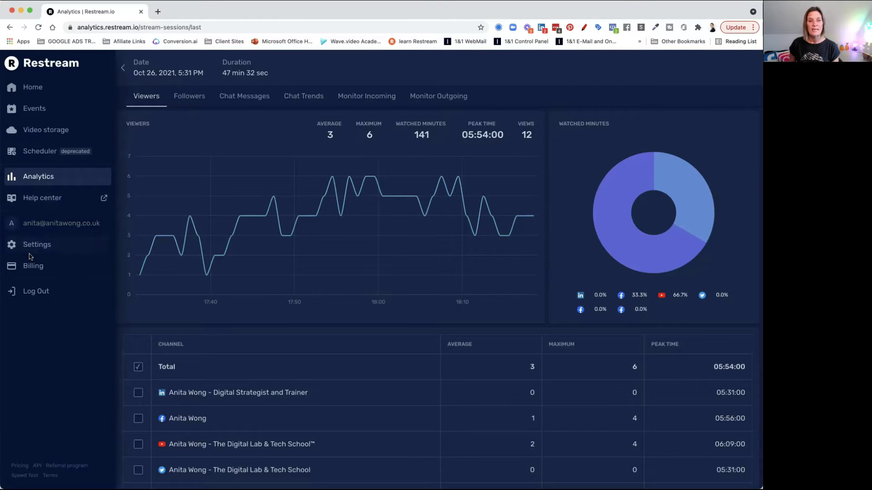
{"action": "left_click", "coordinate": [37, 89]}
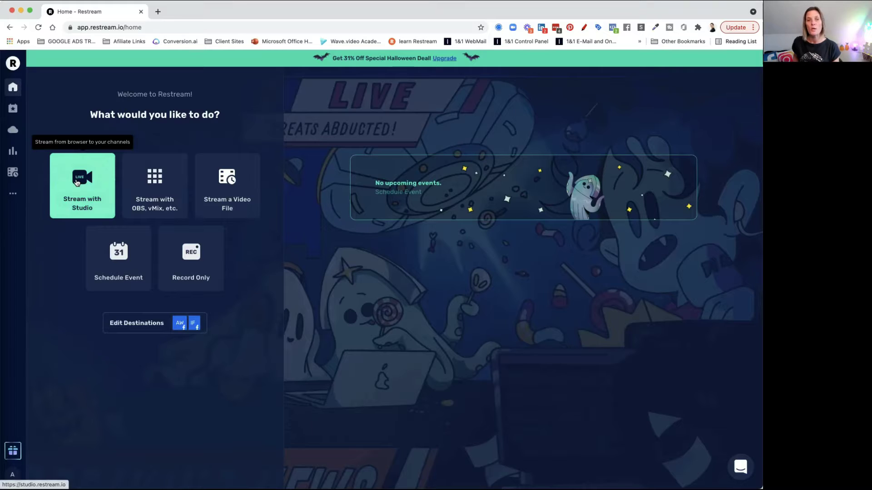
{"action": "left_click", "coordinate": [77, 182]}
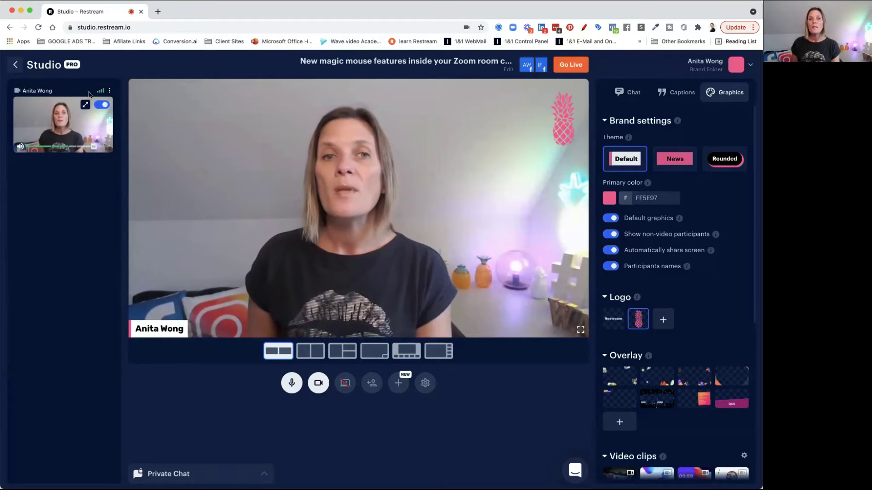
Step: Let Restream Studio load, then look over the camera preview and the Graphics brand settings
{"action": "mouse_move", "coordinate": [101, 95]}
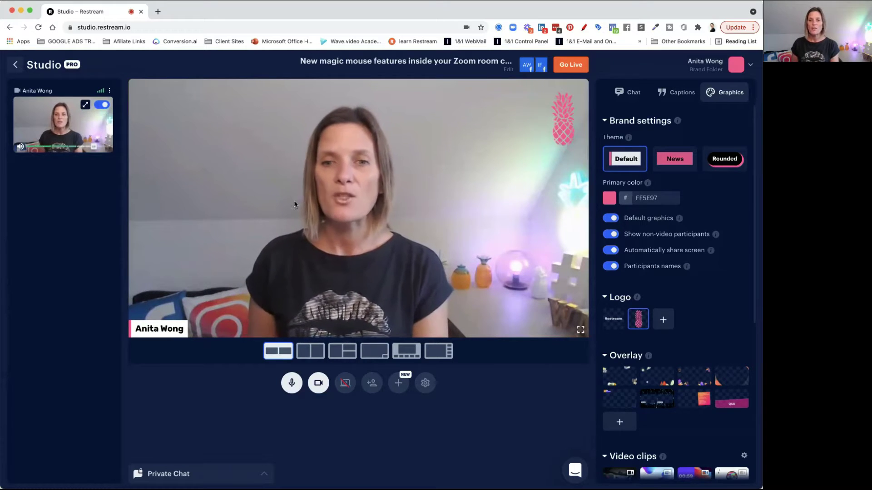
Step: Try FaceTime HD, then keep Logitech StreamCam at Standard Definition 480p @ 30 fps after checking Advanced settings
{"action": "left_click", "coordinate": [425, 386]}
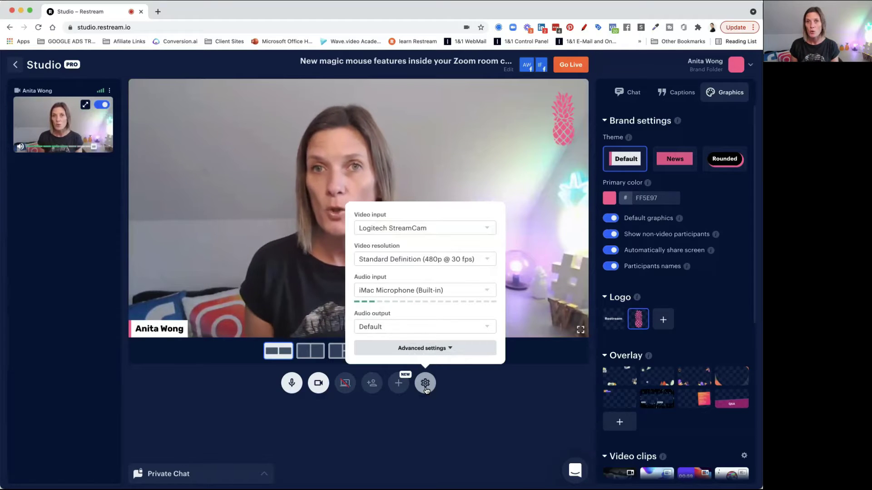
{"action": "left_click", "coordinate": [405, 232]}
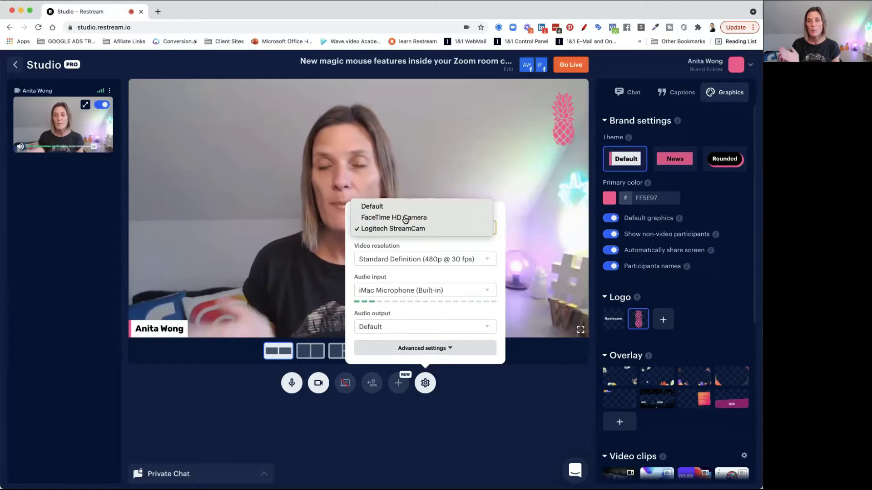
{"action": "left_click", "coordinate": [405, 219]}
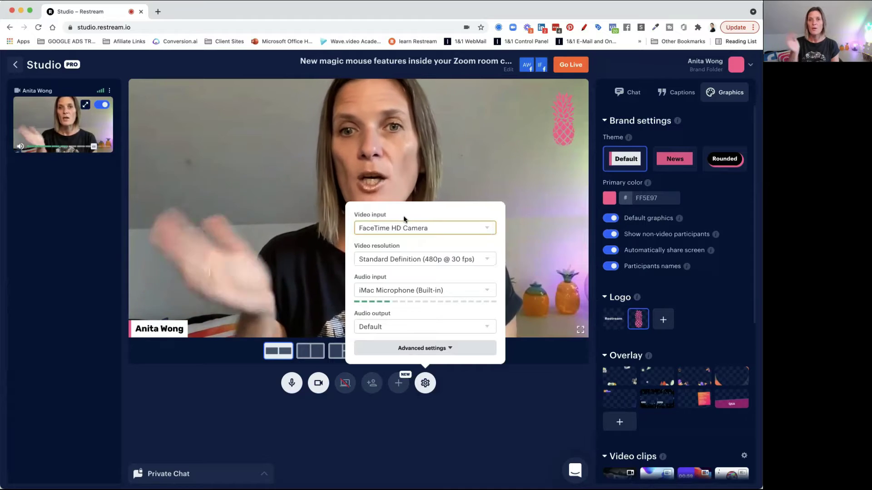
{"action": "left_click", "coordinate": [406, 229]}
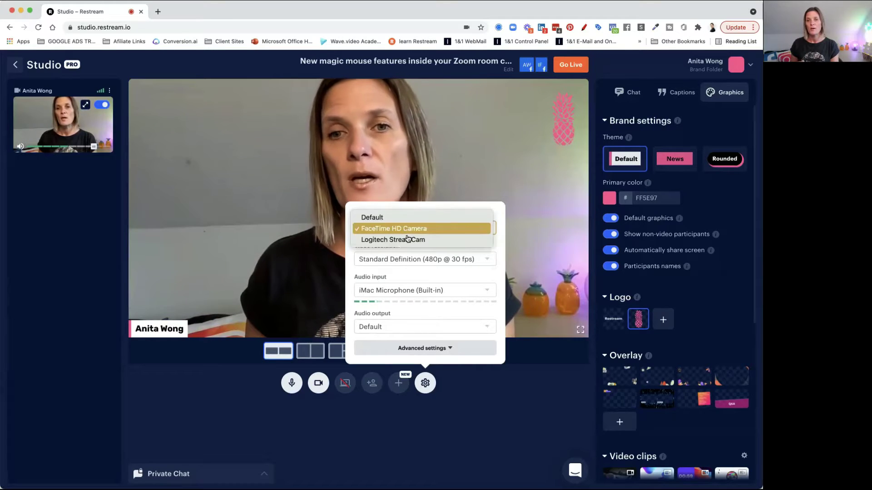
{"action": "left_click", "coordinate": [407, 239]}
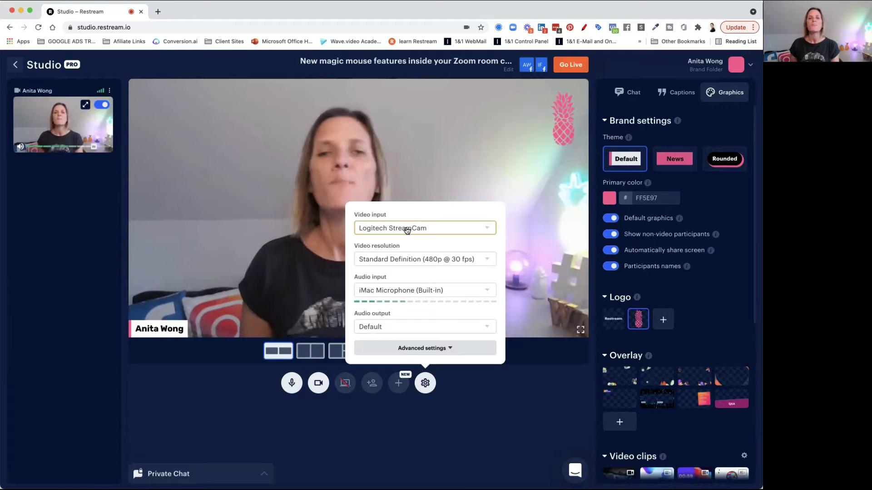
{"action": "left_click", "coordinate": [407, 262]}
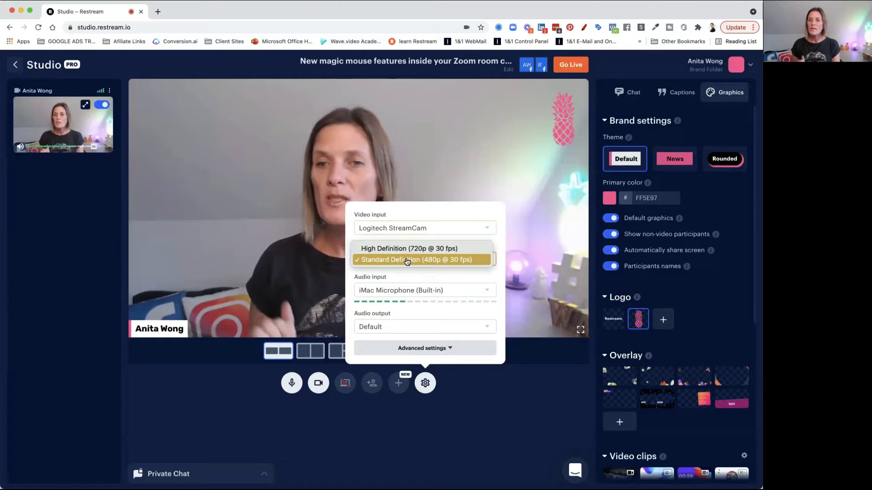
{"action": "left_click", "coordinate": [408, 261]}
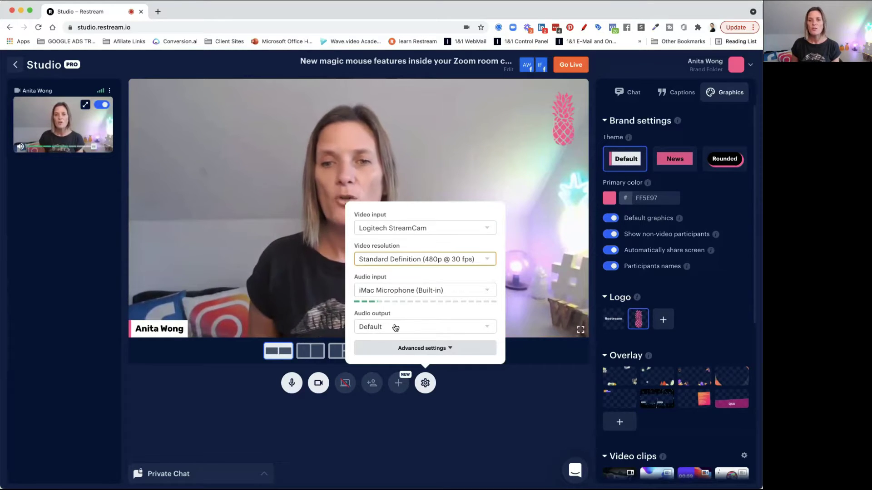
{"action": "left_click", "coordinate": [418, 348]}
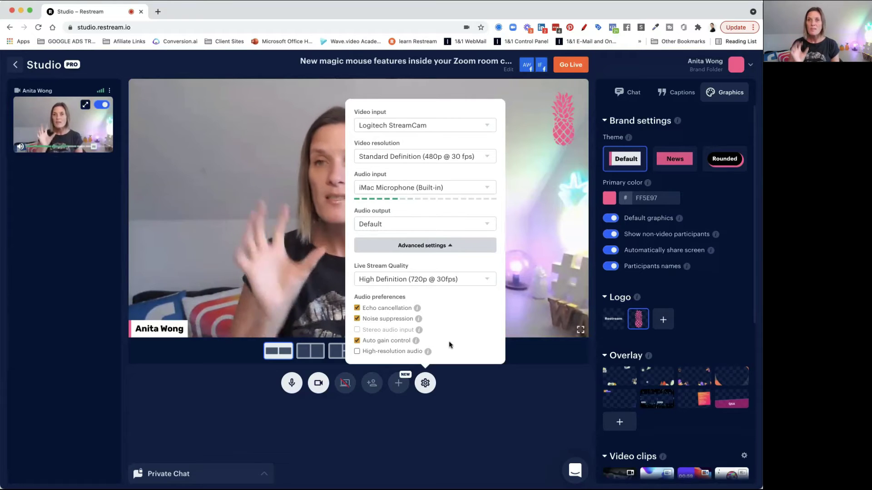
{"action": "left_click", "coordinate": [426, 384]}
Step: Mute and unmute the microphone, then switch the camera off
{"action": "left_click", "coordinate": [292, 384]}
{"action": "left_click", "coordinate": [292, 384]}
{"action": "left_click", "coordinate": [318, 384]}
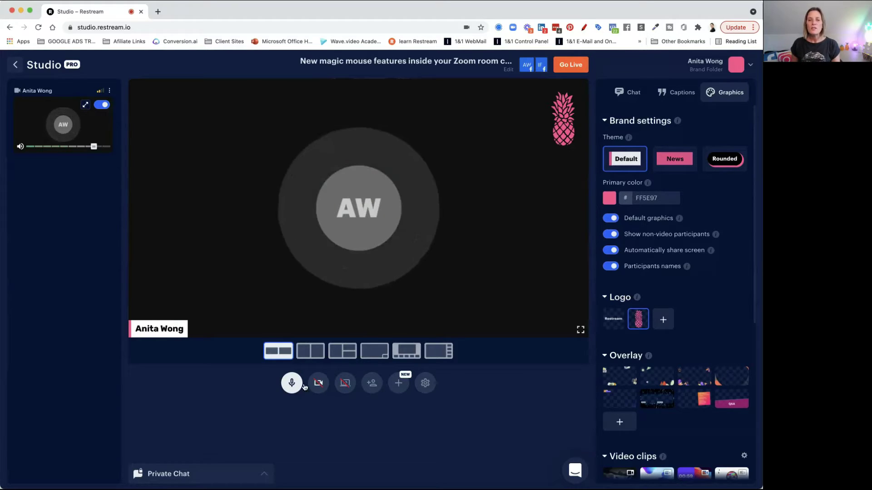
Step: Turn the camera back on and bring up the screen-sharing picker
{"action": "left_click", "coordinate": [318, 384]}
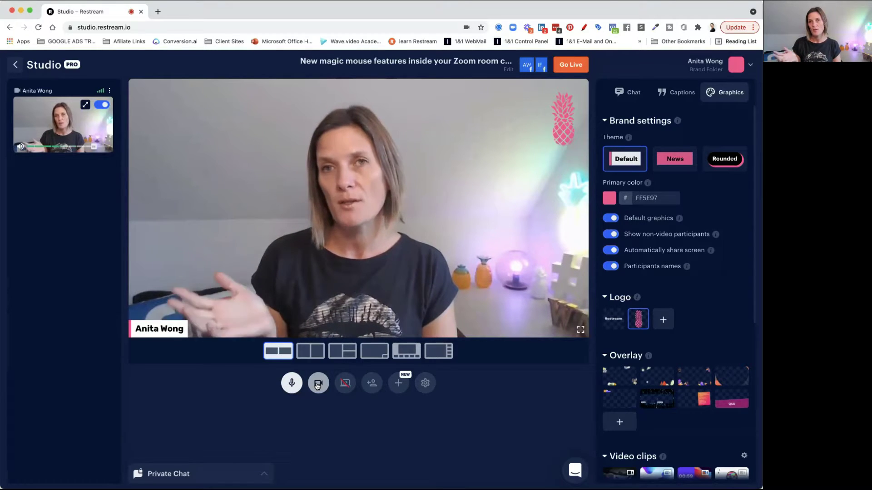
{"action": "left_click", "coordinate": [345, 383]}
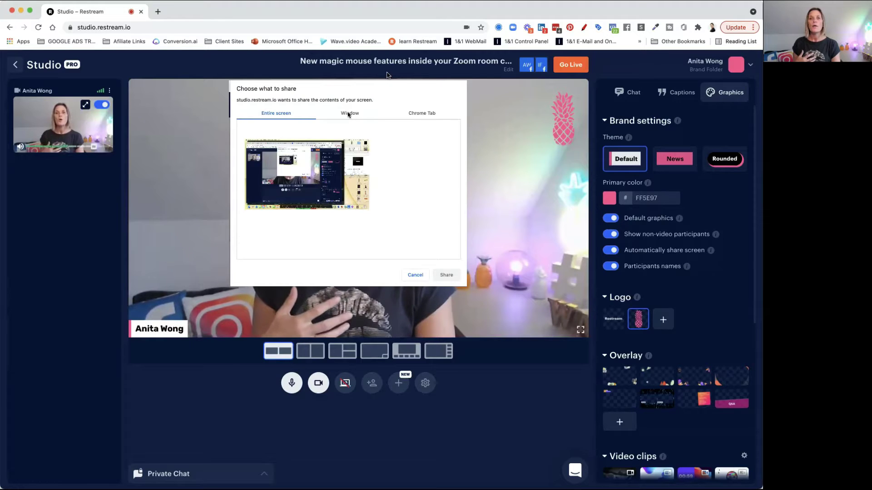
Step: Share the 'Studio – Restream' Chrome tab onto the stage
{"action": "left_click", "coordinate": [348, 114]}
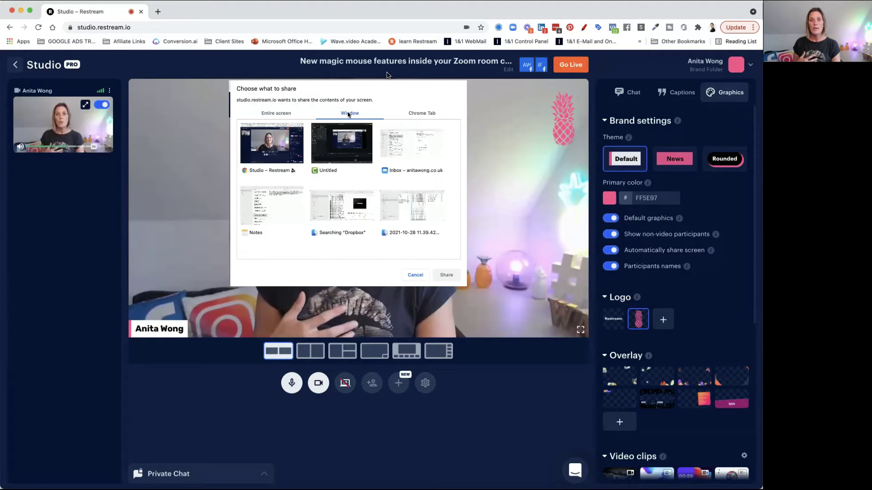
{"action": "left_click", "coordinate": [417, 115]}
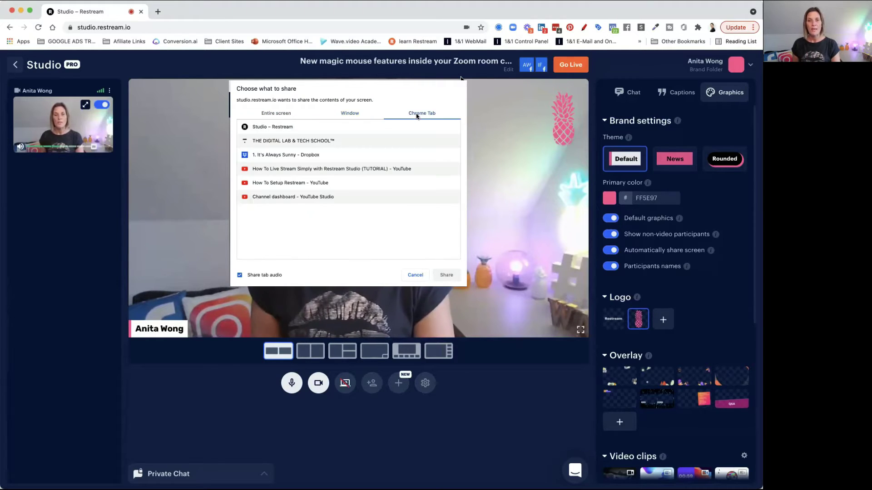
{"action": "left_click", "coordinate": [279, 129]}
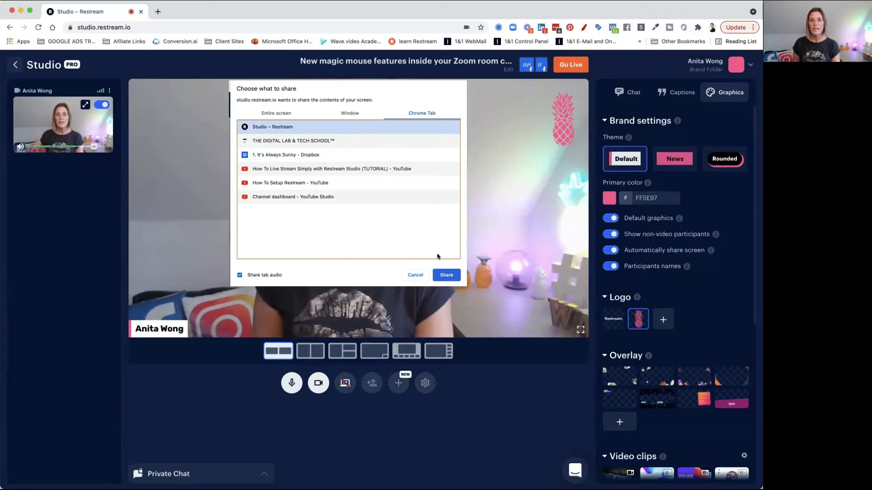
{"action": "left_click", "coordinate": [447, 275]}
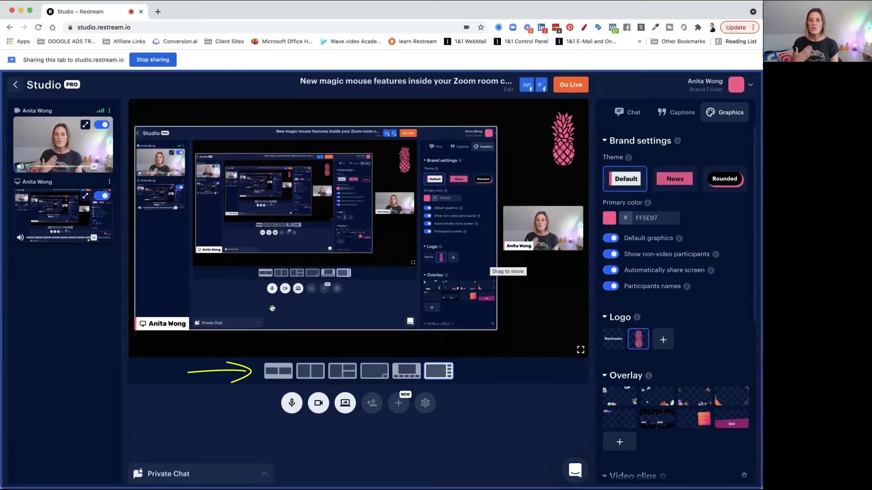
Step: Try the Contain, Cover, Half Screen, Picture-in-Picture and Cinema layouts, settling on Thumbnails
{"action": "left_click", "coordinate": [278, 375]}
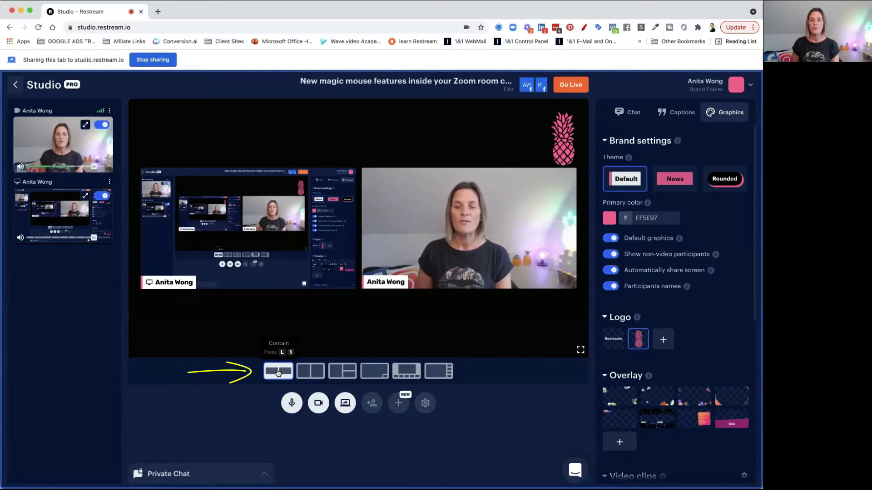
{"action": "left_click", "coordinate": [311, 372]}
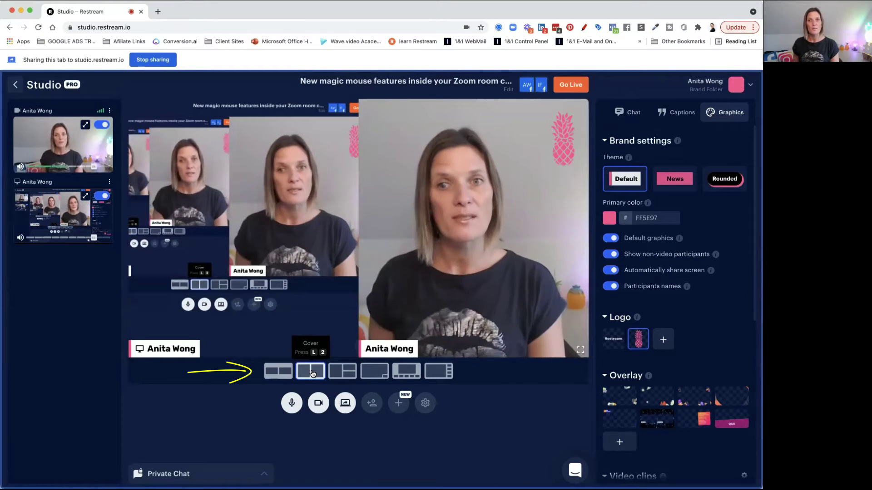
{"action": "left_click", "coordinate": [343, 373]}
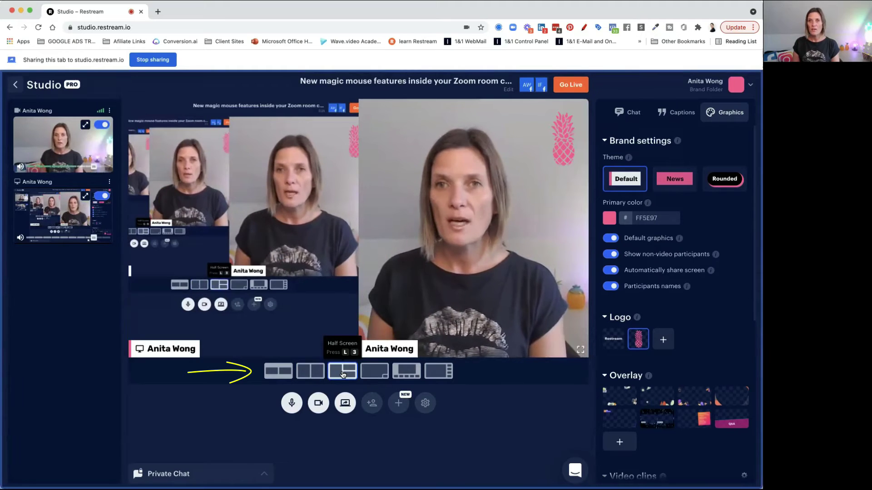
{"action": "left_click", "coordinate": [372, 373]}
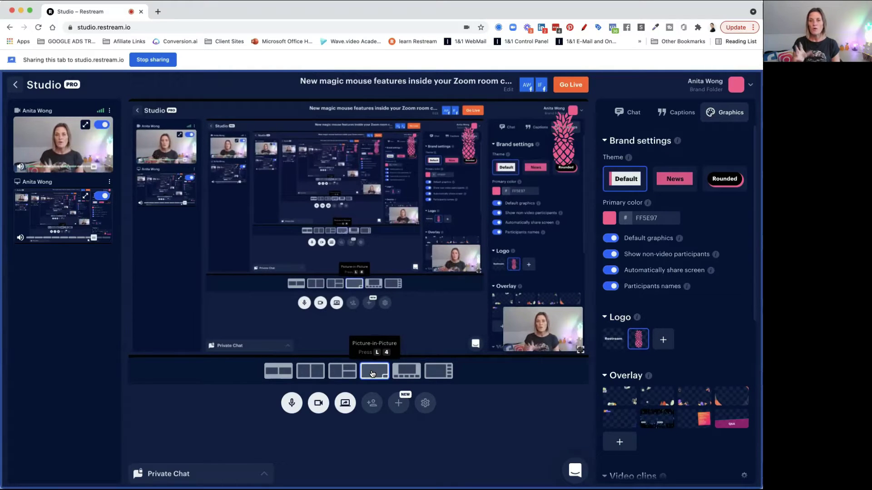
{"action": "left_click", "coordinate": [401, 375]}
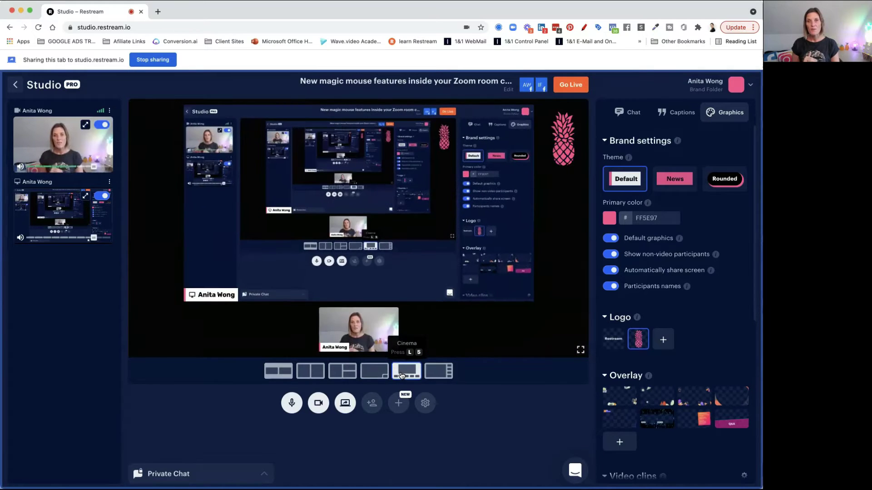
{"action": "left_click", "coordinate": [438, 373]}
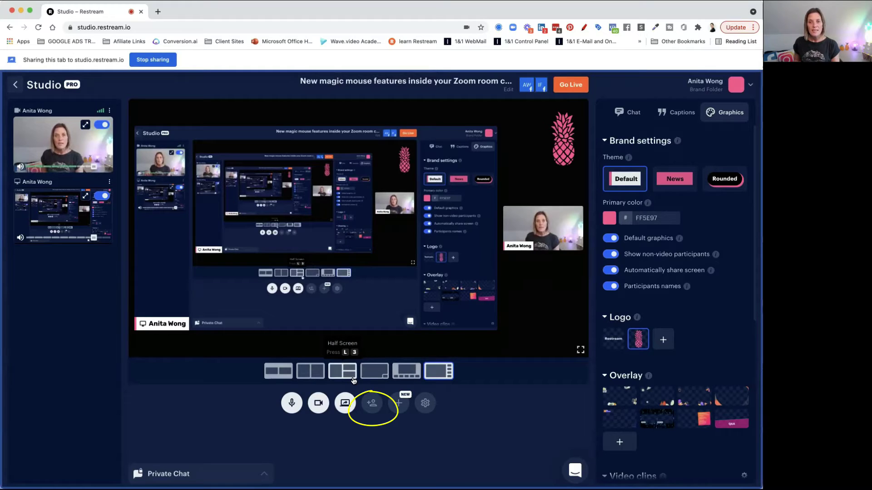
{"action": "left_click", "coordinate": [371, 404]}
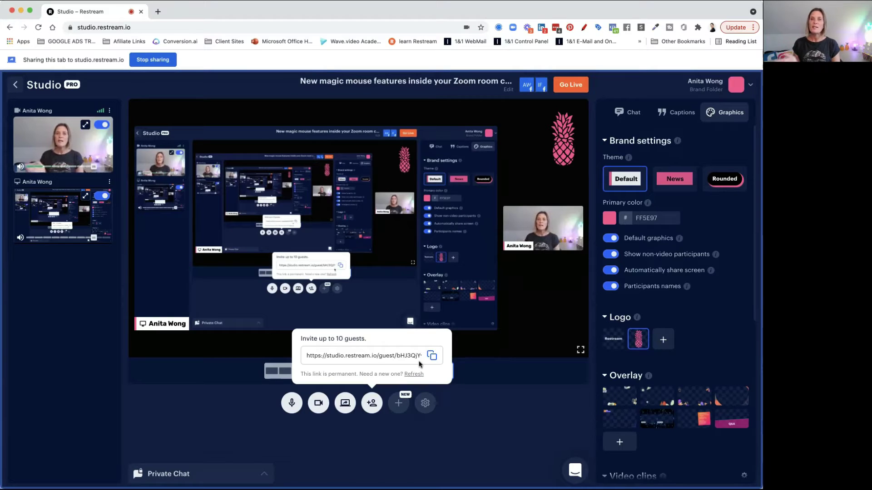
{"action": "left_click", "coordinate": [372, 403]}
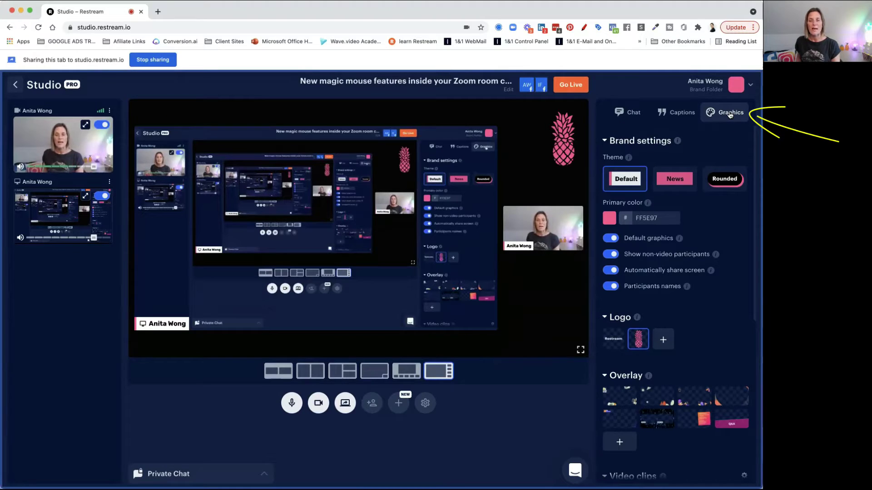
{"action": "left_click", "coordinate": [749, 86]}
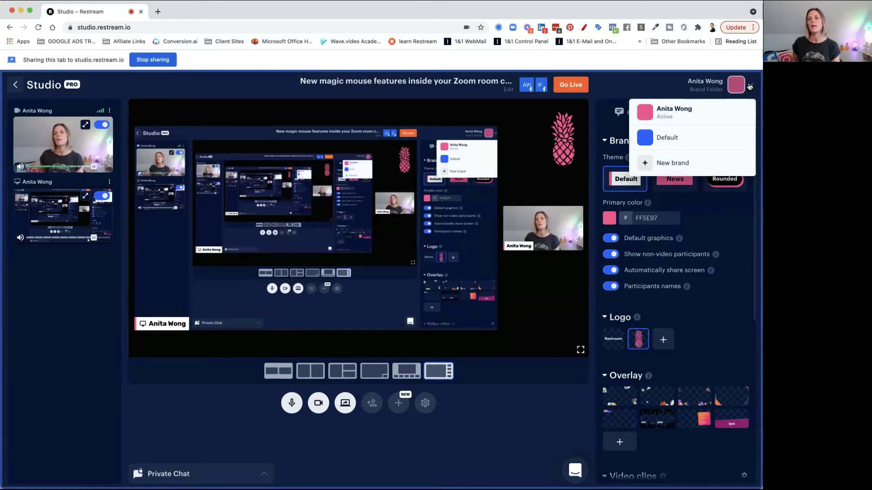
{"action": "mouse_move", "coordinate": [673, 146]}
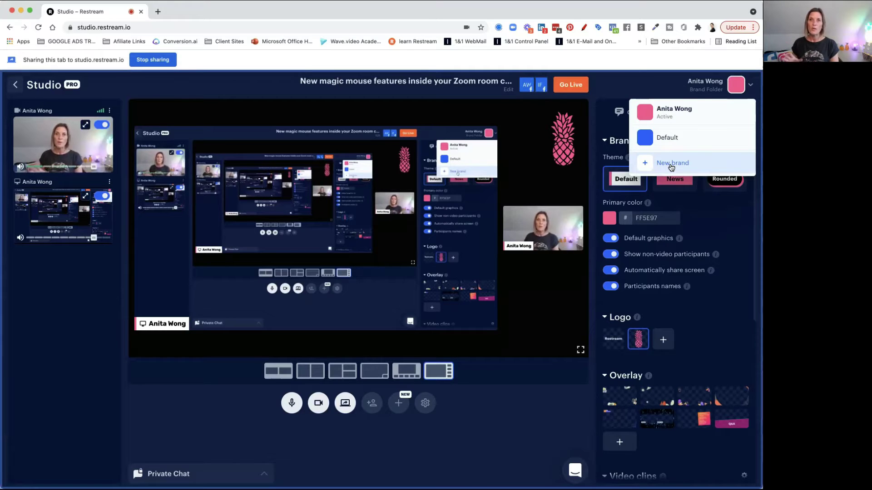
{"action": "left_click", "coordinate": [651, 89]}
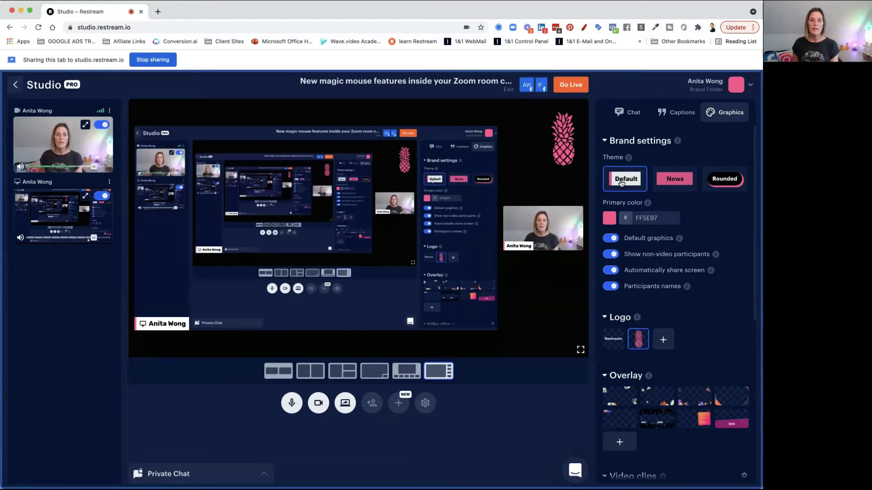
Step: Preview the News and Rounded name-tag themes, apply the Contain layout, and revert to the Default theme
{"action": "left_click", "coordinate": [670, 183]}
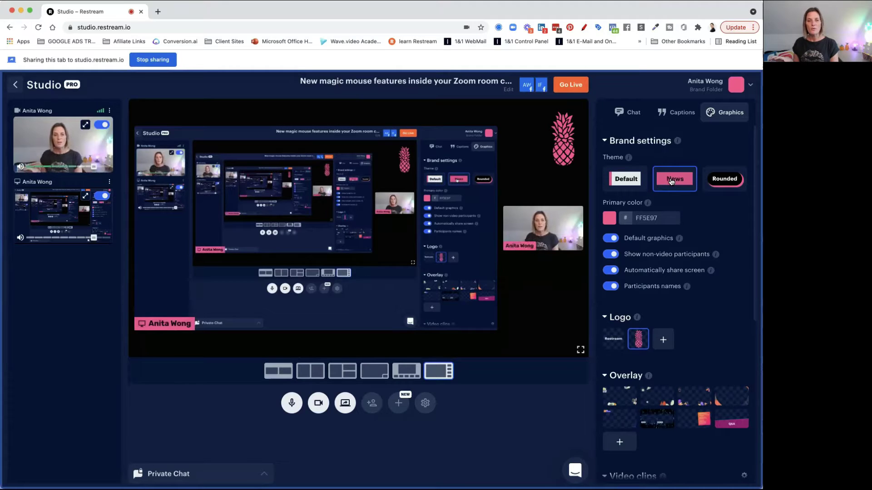
{"action": "left_click", "coordinate": [719, 182]}
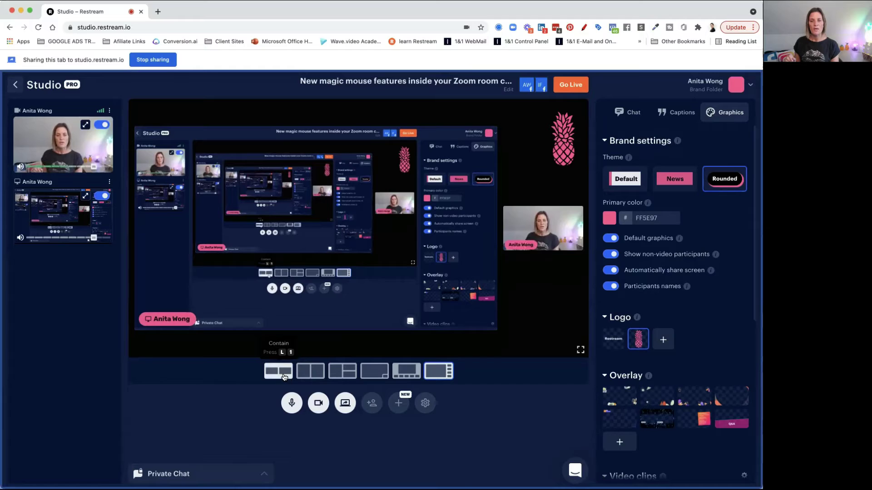
{"action": "left_click", "coordinate": [284, 377]}
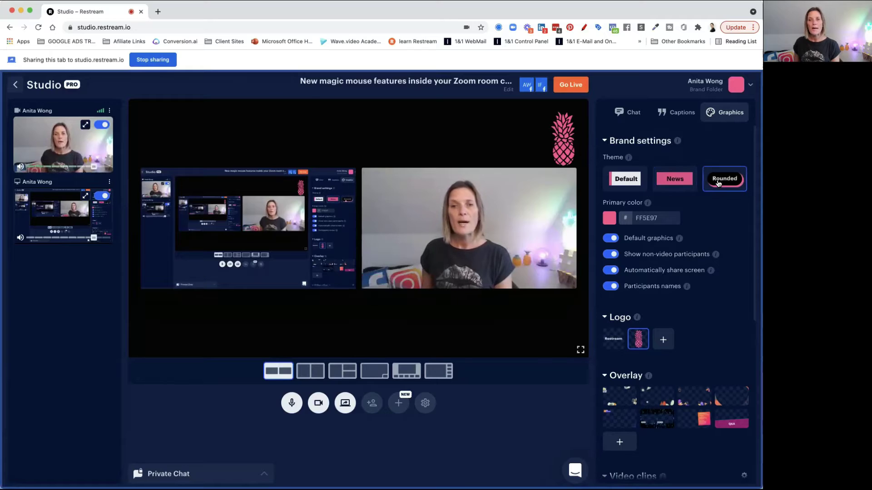
{"action": "left_click", "coordinate": [622, 180]}
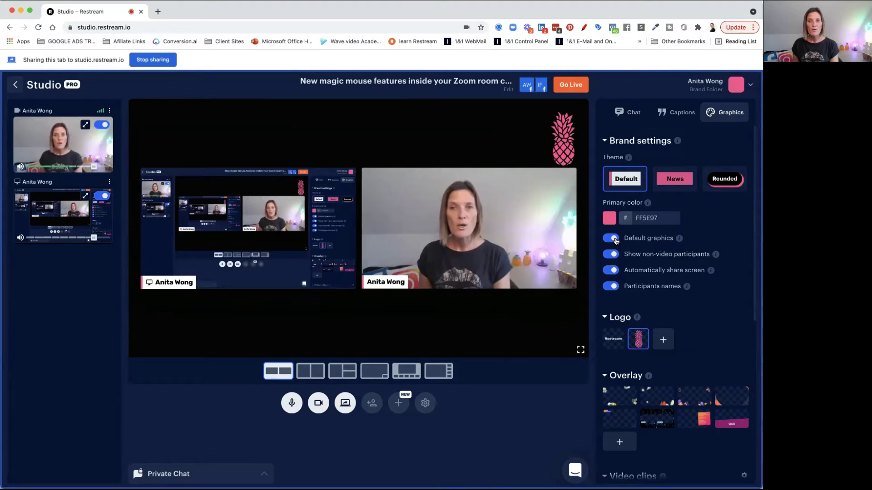
Step: Apply the illustrated background, then replace it with the first animated gradient background
{"action": "scroll", "coordinate": [655, 312], "scroll_direction": "down", "scroll_amount": 5}
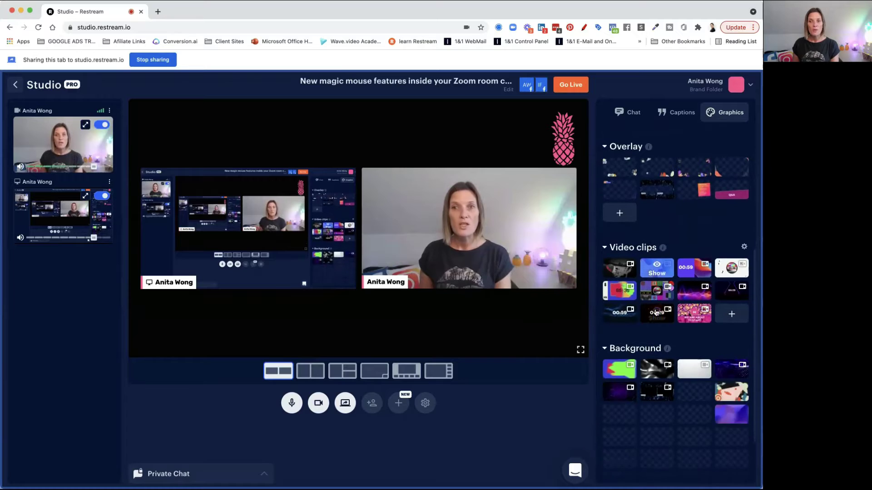
{"action": "scroll", "coordinate": [655, 312], "scroll_direction": "down", "scroll_amount": 3}
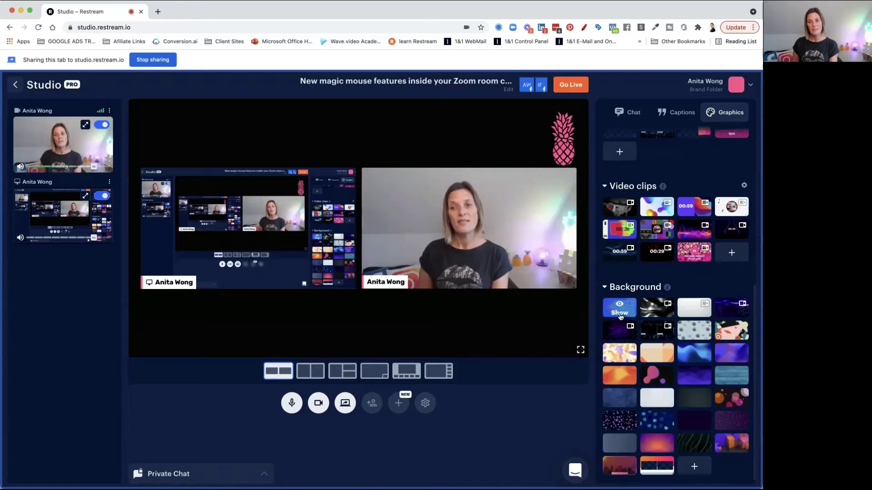
{"action": "left_click", "coordinate": [732, 332]}
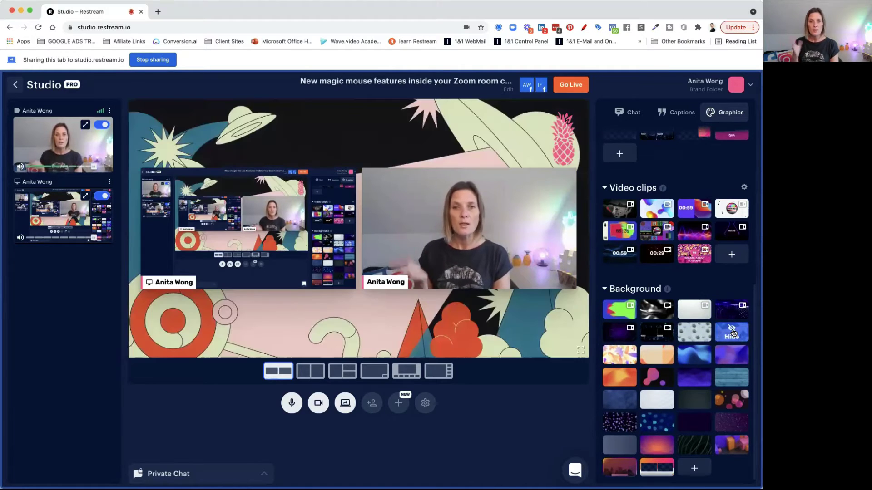
{"action": "scroll", "coordinate": [729, 330], "scroll_direction": "up", "scroll_amount": 1}
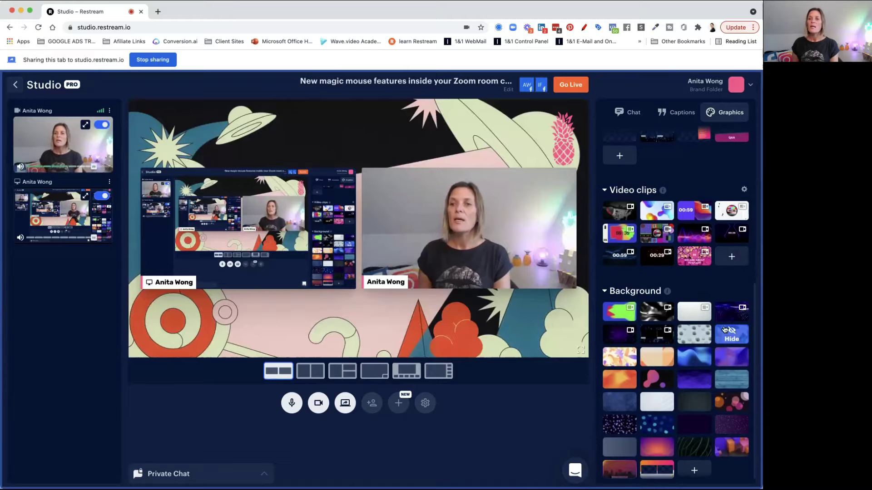
{"action": "scroll", "coordinate": [624, 311], "scroll_direction": "down", "scroll_amount": 1}
{"action": "left_click", "coordinate": [620, 311]}
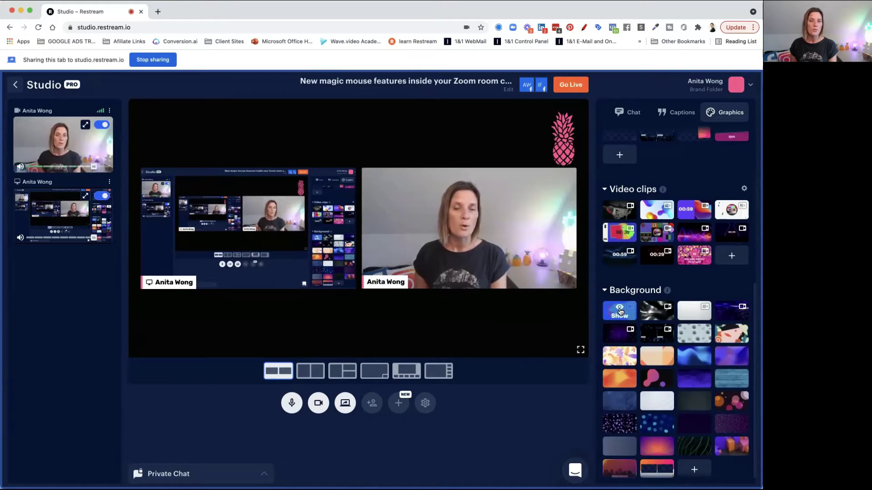
{"action": "scroll", "coordinate": [620, 311], "scroll_direction": "up", "scroll_amount": 1}
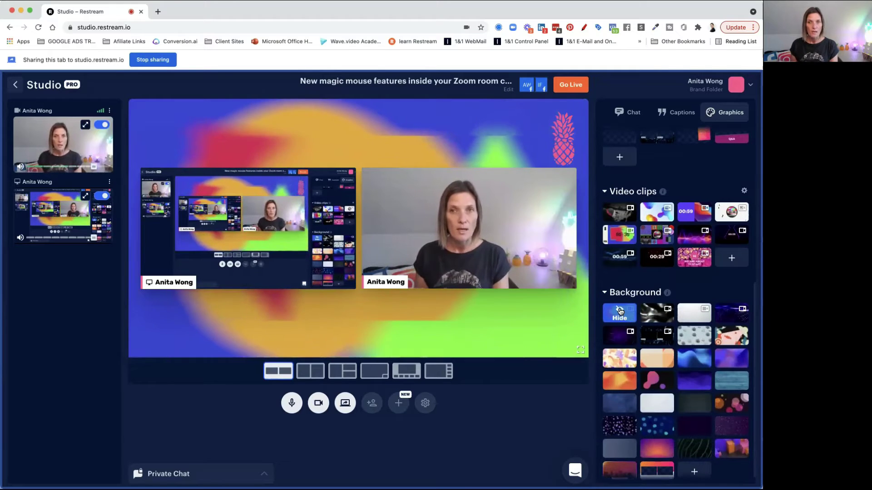
{"action": "scroll", "coordinate": [620, 311], "scroll_direction": "down", "scroll_amount": 1}
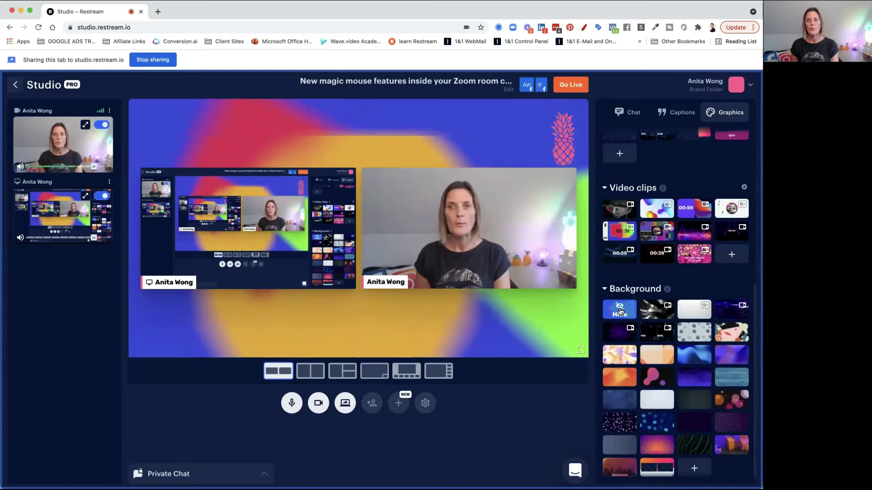
{"action": "mouse_move", "coordinate": [619, 229]}
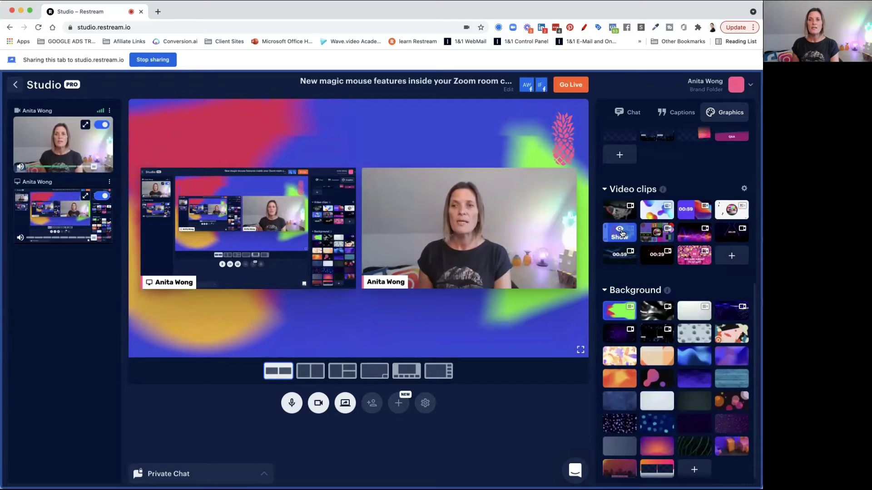
{"action": "mouse_move", "coordinate": [657, 238]}
{"action": "scroll", "coordinate": [655, 237], "scroll_direction": "down", "scroll_amount": 1}
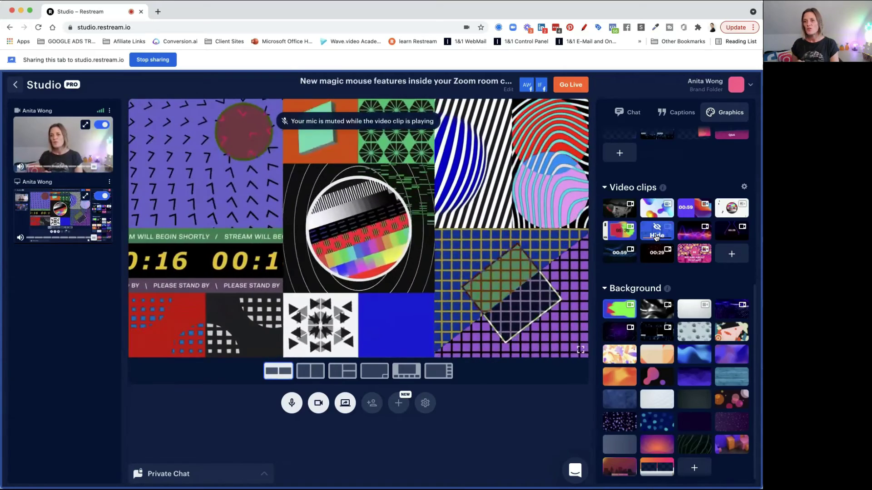
{"action": "left_click", "coordinate": [656, 236]}
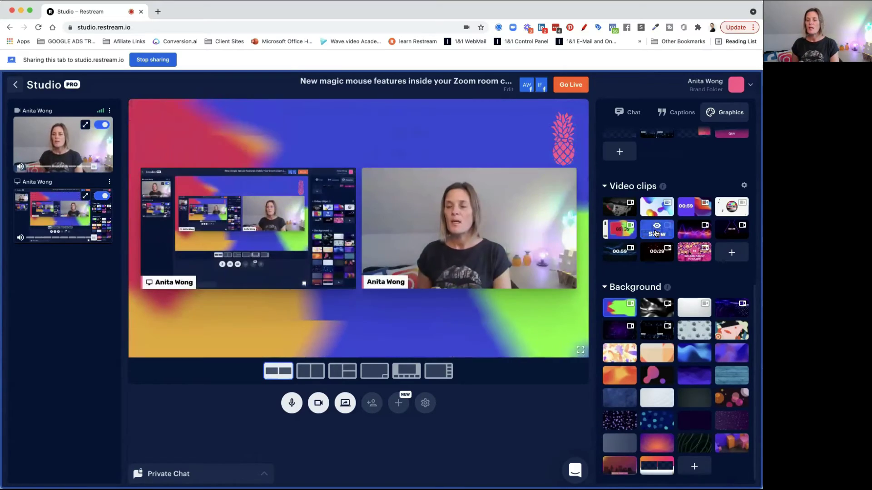
{"action": "scroll", "coordinate": [655, 233], "scroll_direction": "up", "scroll_amount": 3}
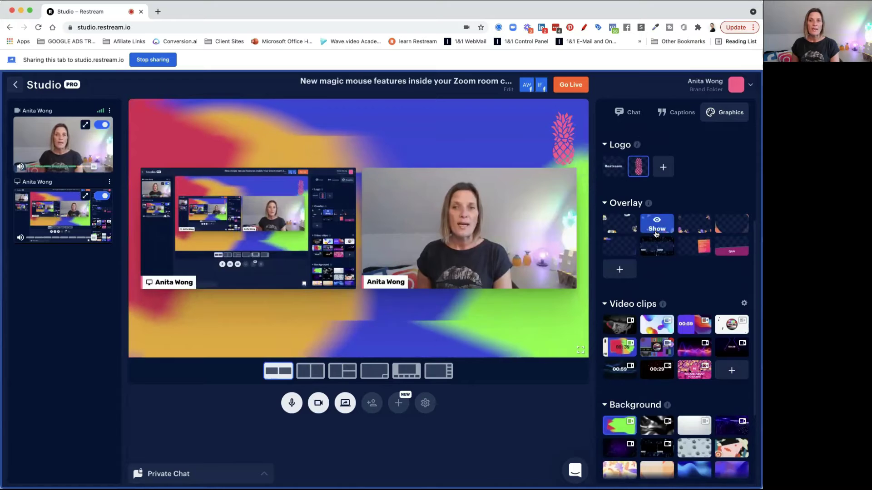
{"action": "mouse_move", "coordinate": [656, 258]}
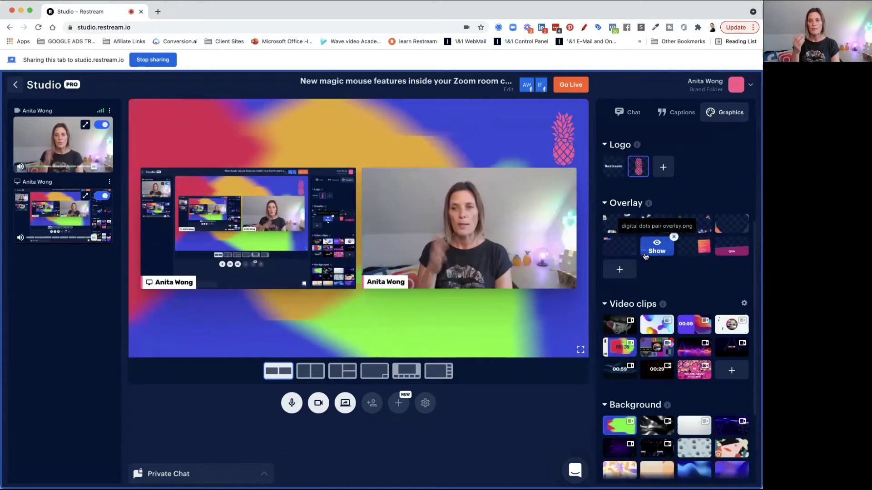
{"action": "left_click", "coordinate": [620, 225]}
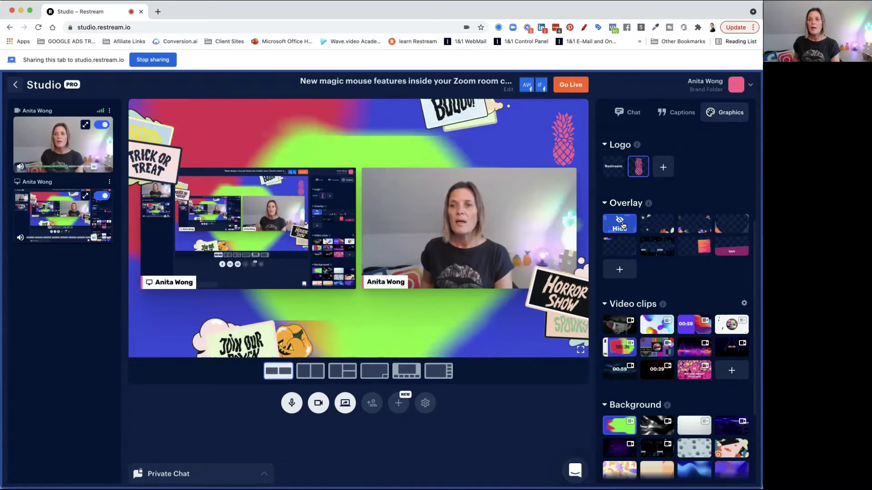
{"action": "left_click", "coordinate": [731, 245]}
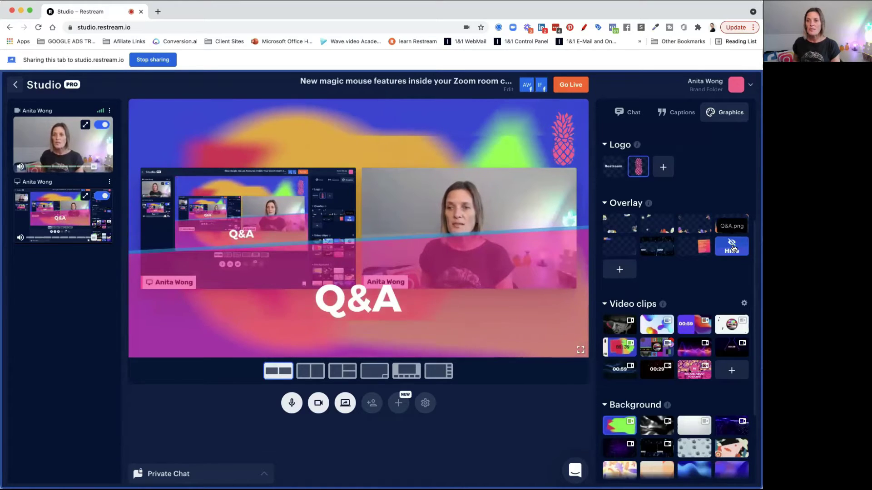
{"action": "left_click", "coordinate": [732, 246]}
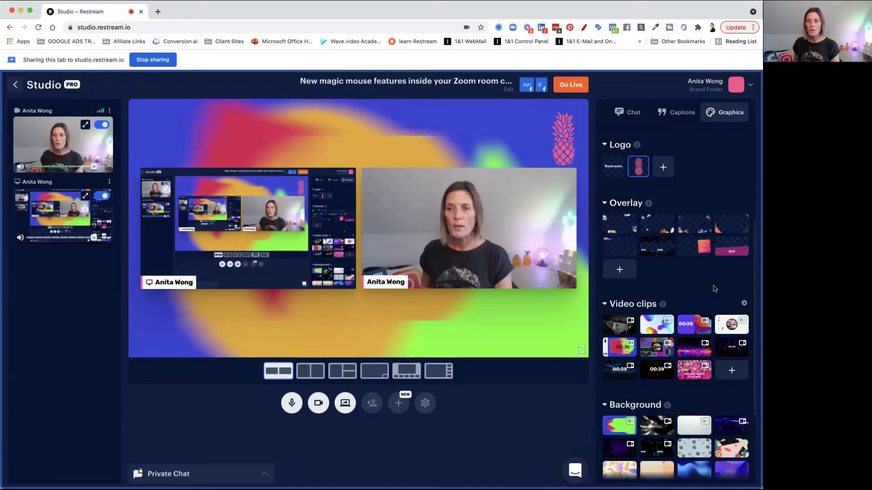
{"action": "left_click", "coordinate": [731, 226]}
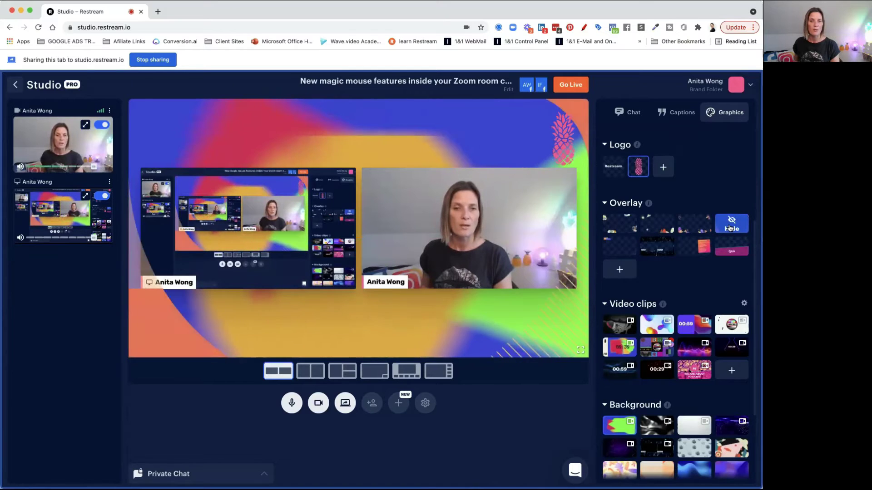
{"action": "left_click", "coordinate": [730, 226]}
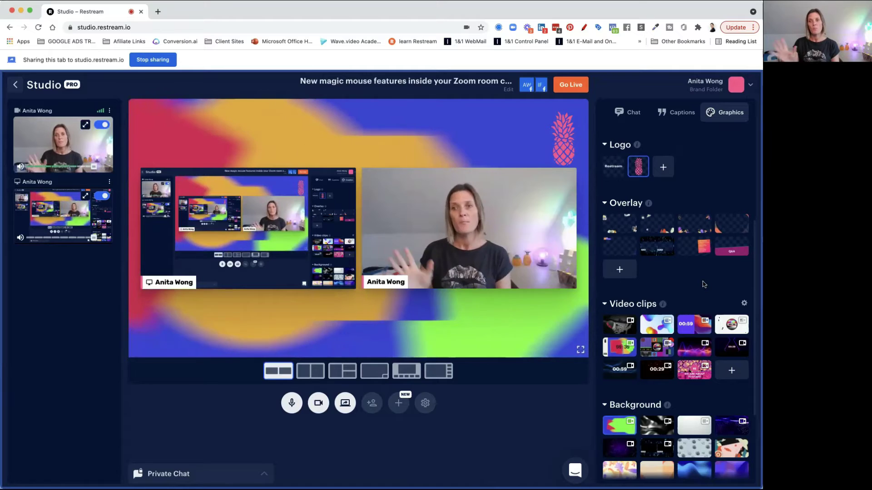
{"action": "mouse_move", "coordinate": [683, 229]}
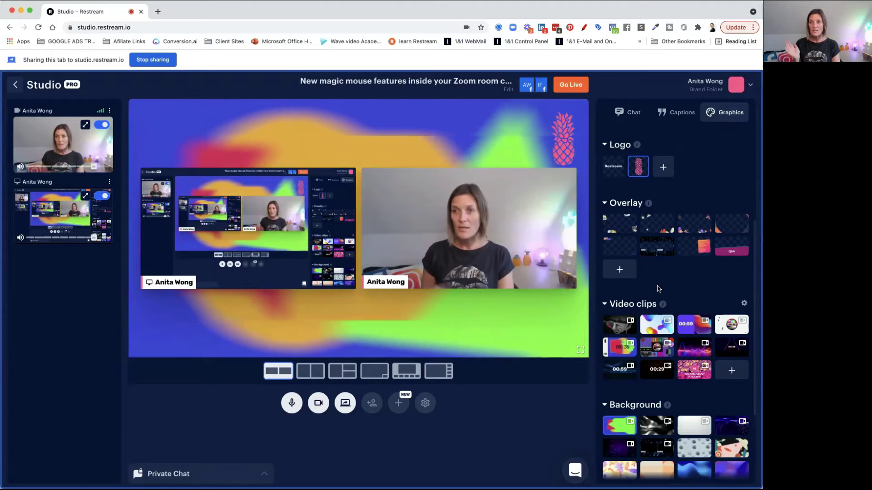
{"action": "scroll", "coordinate": [657, 289], "scroll_direction": "down", "scroll_amount": 3}
Step: Show the 'Instagram Shopping and Shopify — WELCOME TO DIGITAL DOTS LIVE!!! EPISODE 2' caption on stage
{"action": "scroll", "coordinate": [657, 289], "scroll_direction": "up", "scroll_amount": 5}
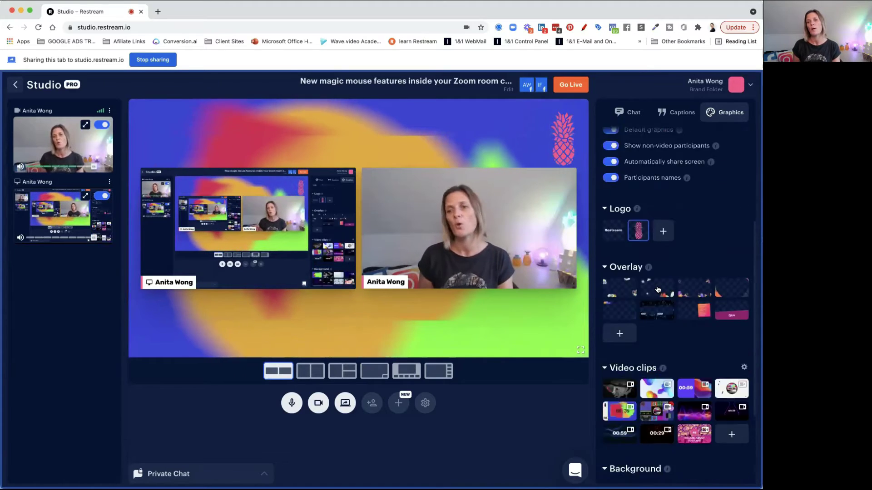
{"action": "scroll", "coordinate": [657, 289], "scroll_direction": "up", "scroll_amount": 2}
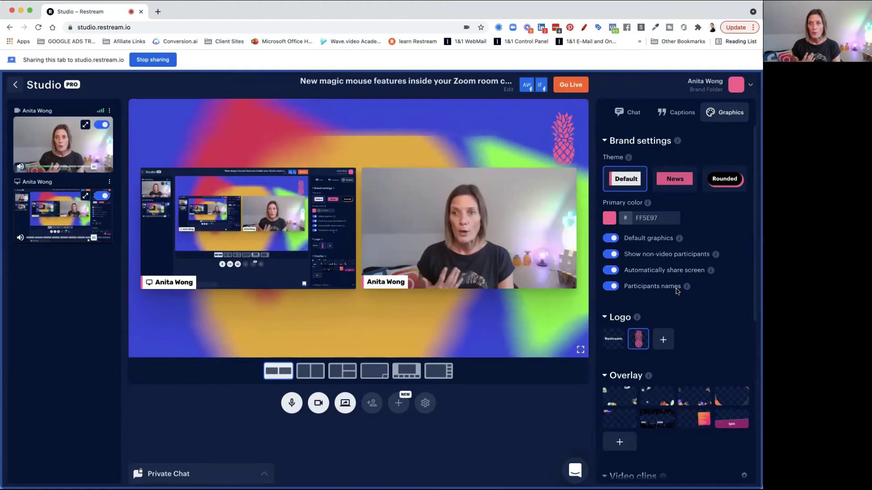
{"action": "left_click", "coordinate": [673, 113]}
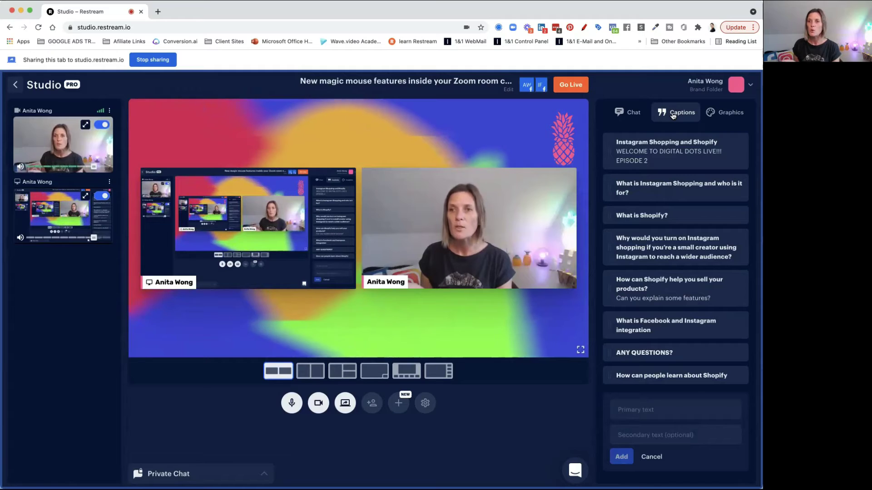
{"action": "left_click", "coordinate": [672, 152]}
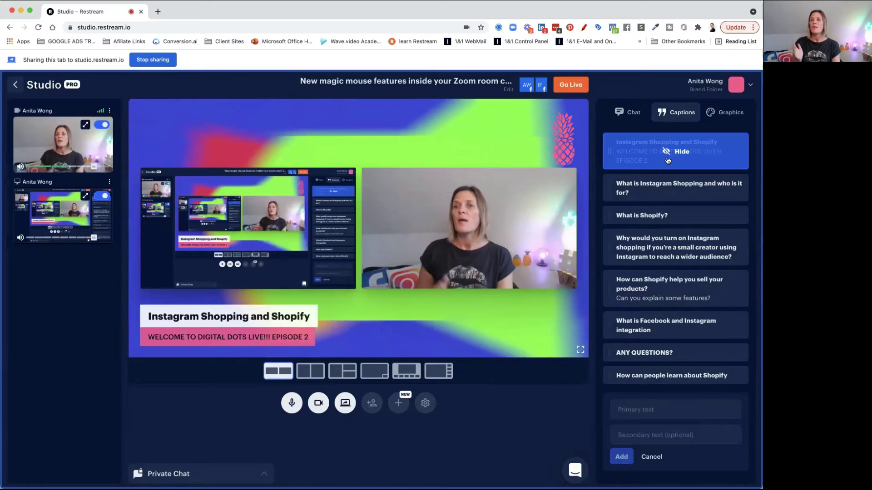
{"action": "mouse_move", "coordinate": [676, 190]}
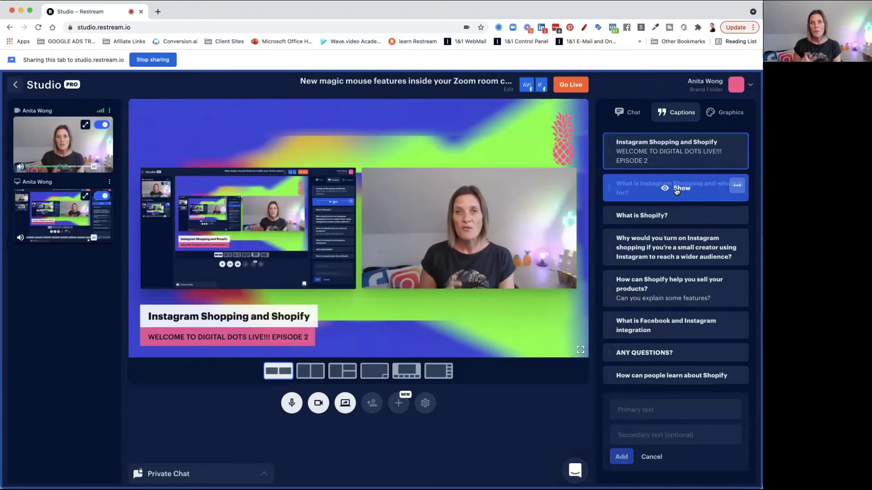
Step: Toggle the Instagram Shopping question caption on and off, check its options menu, then show Chat
{"action": "left_click", "coordinate": [677, 190]}
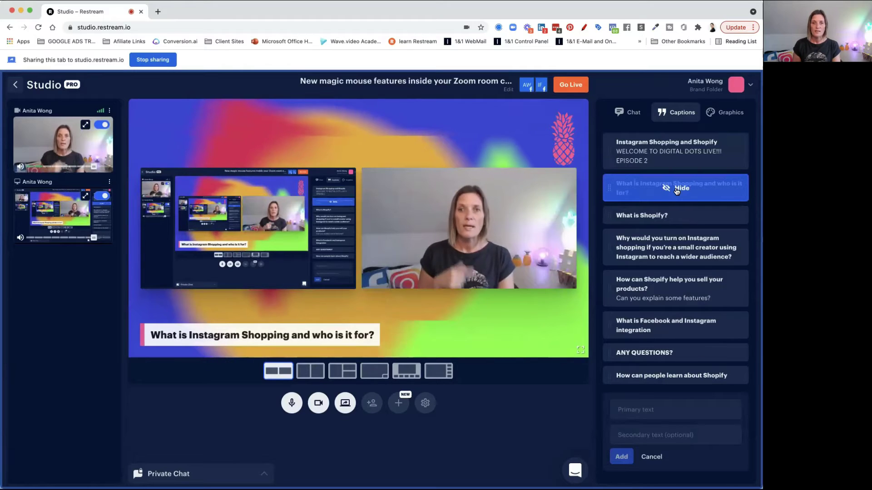
{"action": "left_click", "coordinate": [677, 190]}
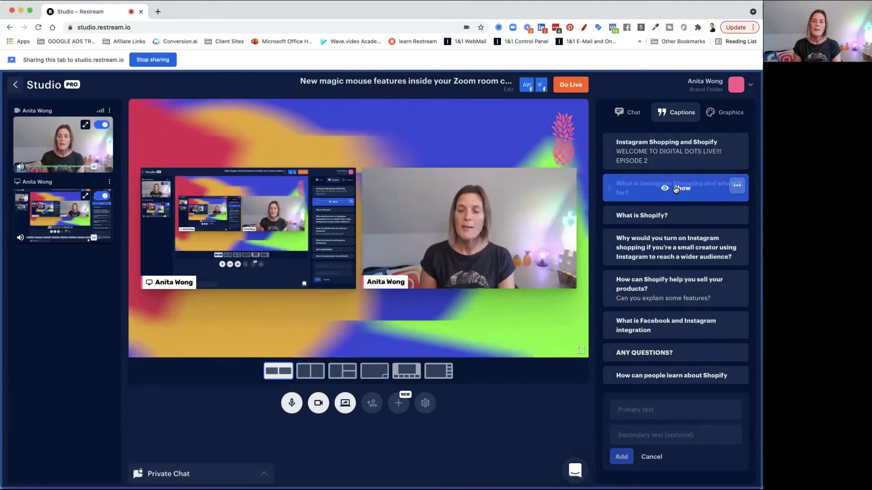
{"action": "left_click", "coordinate": [667, 189]}
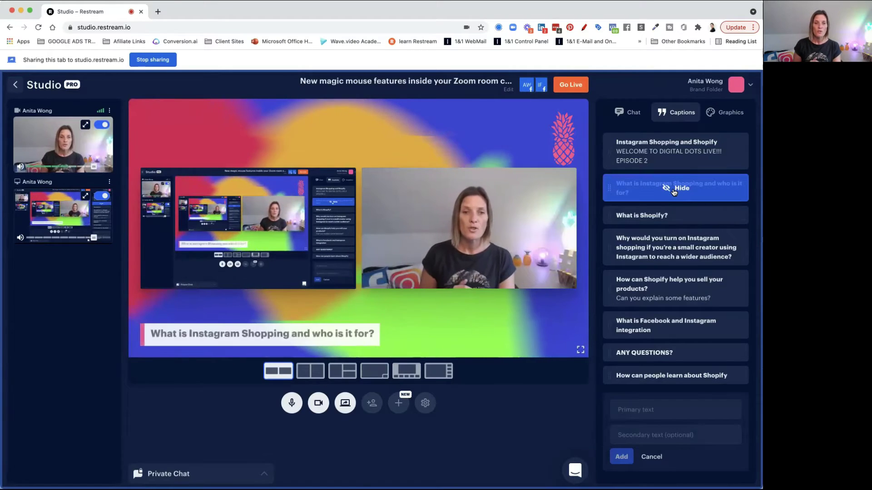
{"action": "left_click", "coordinate": [674, 189]}
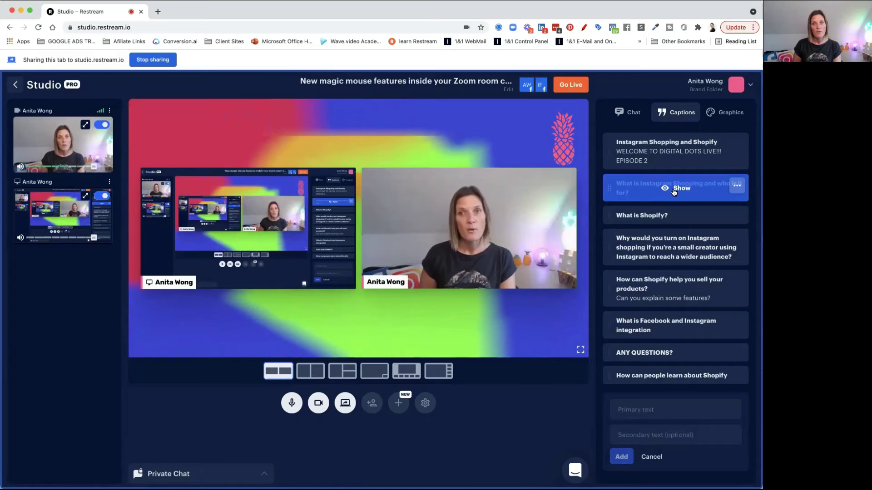
{"action": "left_click", "coordinate": [737, 186]}
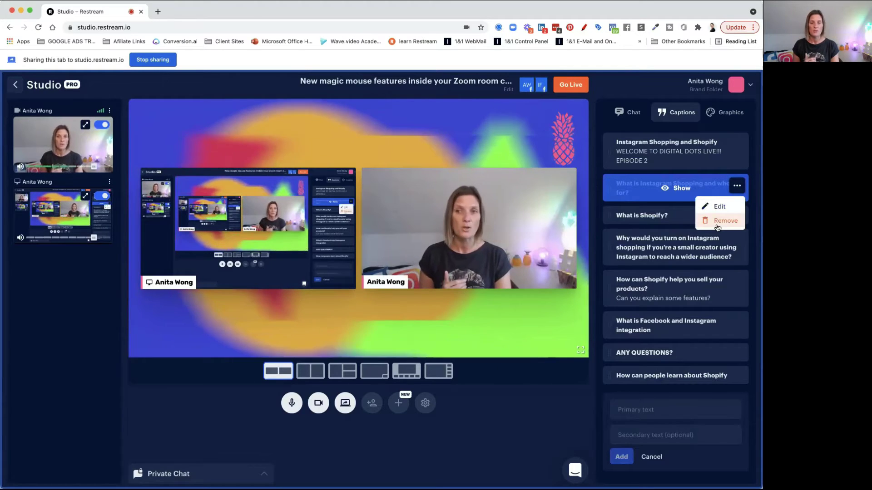
{"action": "left_click", "coordinate": [630, 112]}
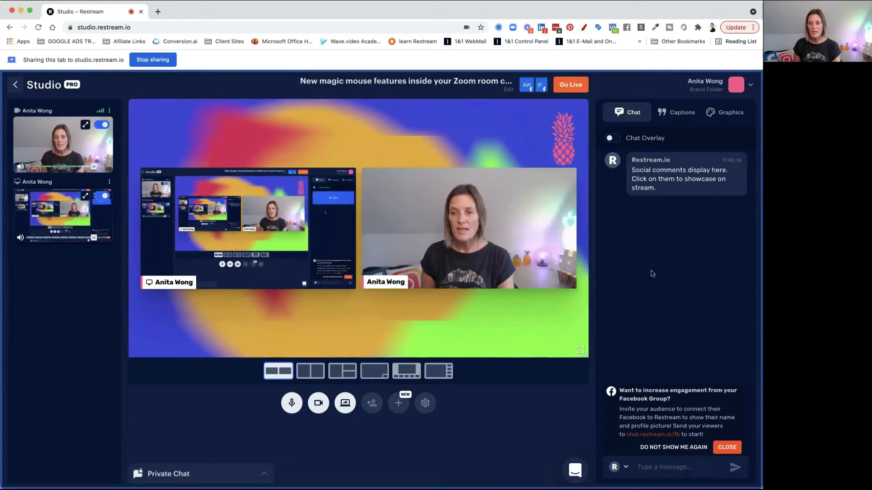
Step: Dismiss the Facebook Group notice, then briefly show and hide the Restream.io comment on stage
{"action": "left_click", "coordinate": [726, 448]}
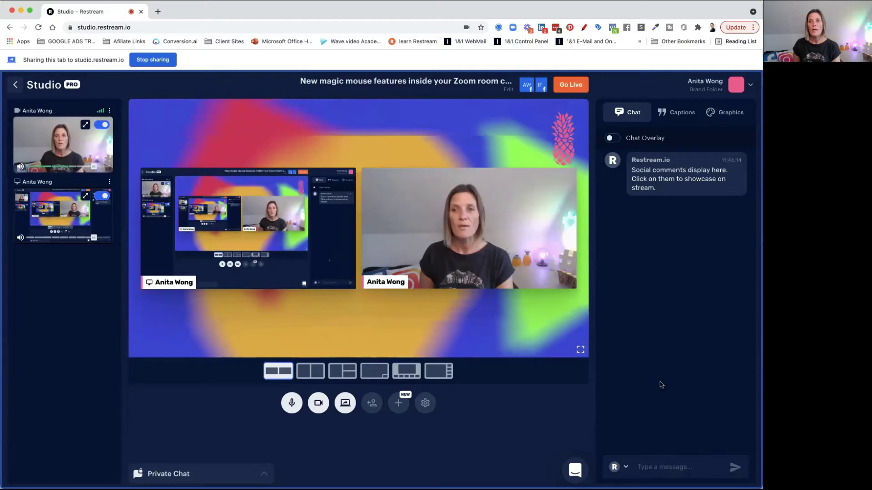
{"action": "mouse_move", "coordinate": [677, 181]}
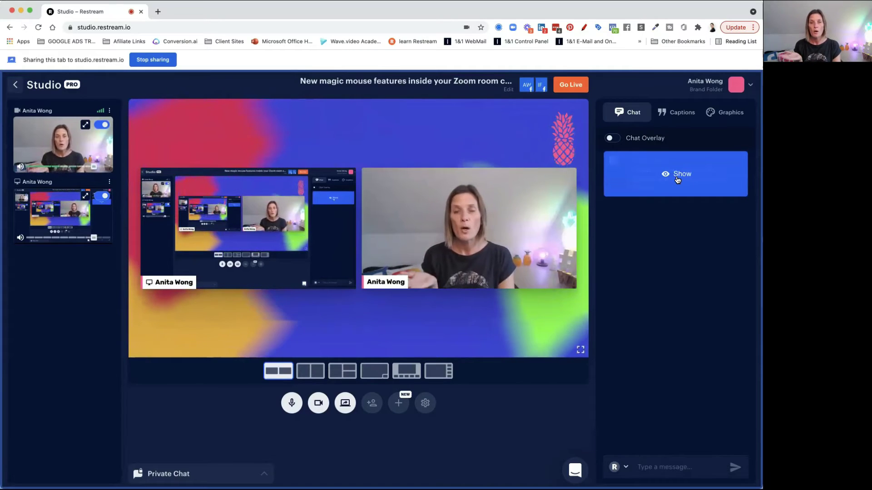
{"action": "left_click", "coordinate": [677, 176]}
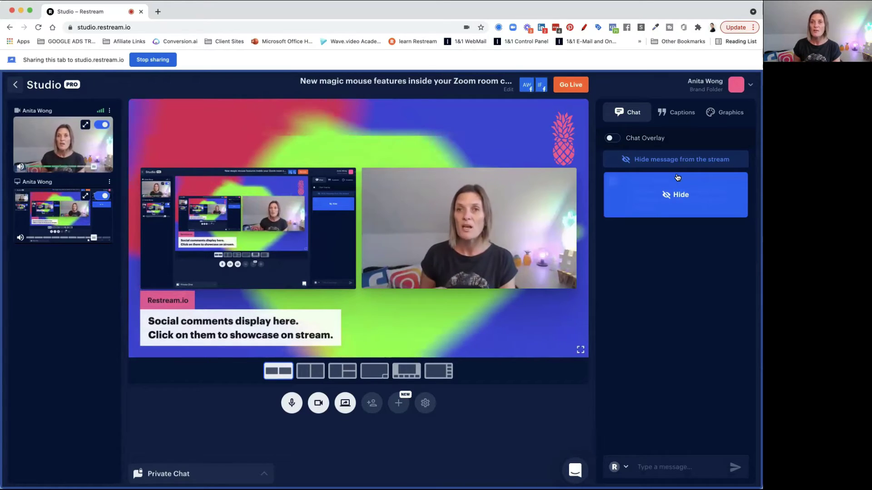
{"action": "left_click", "coordinate": [676, 194]}
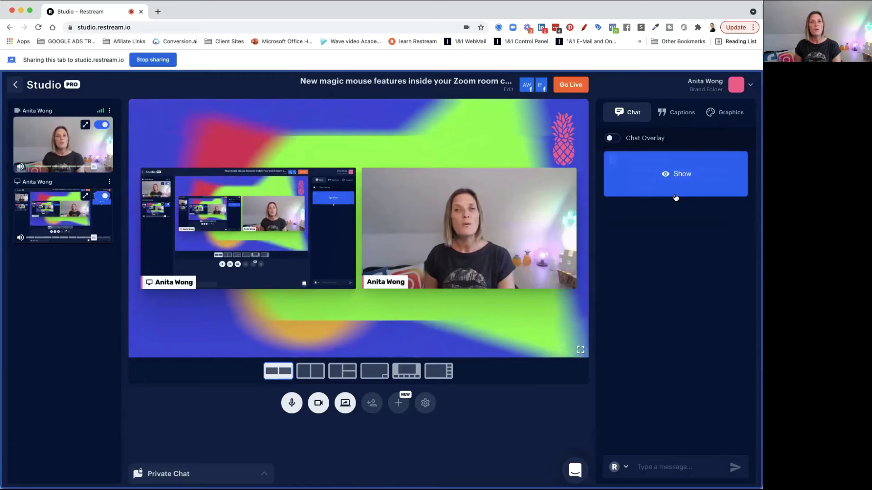
Step: With Chat Overlay on, show and hide the comment beside the feeds, then turn the overlay off
{"action": "left_click", "coordinate": [613, 138]}
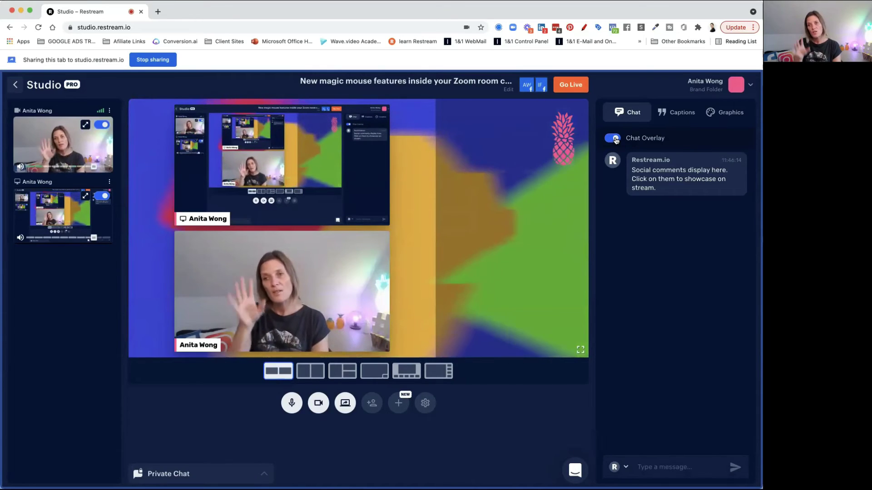
{"action": "mouse_move", "coordinate": [666, 189]}
{"action": "left_click", "coordinate": [678, 176]}
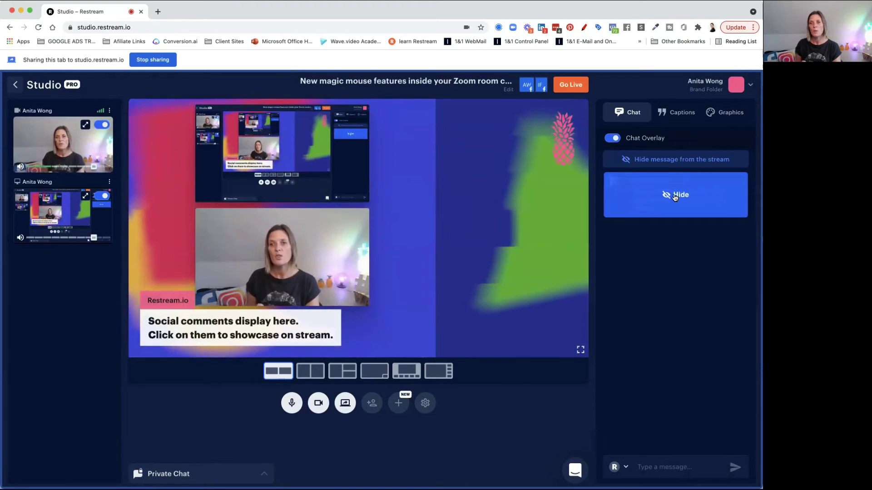
{"action": "left_click", "coordinate": [678, 177]}
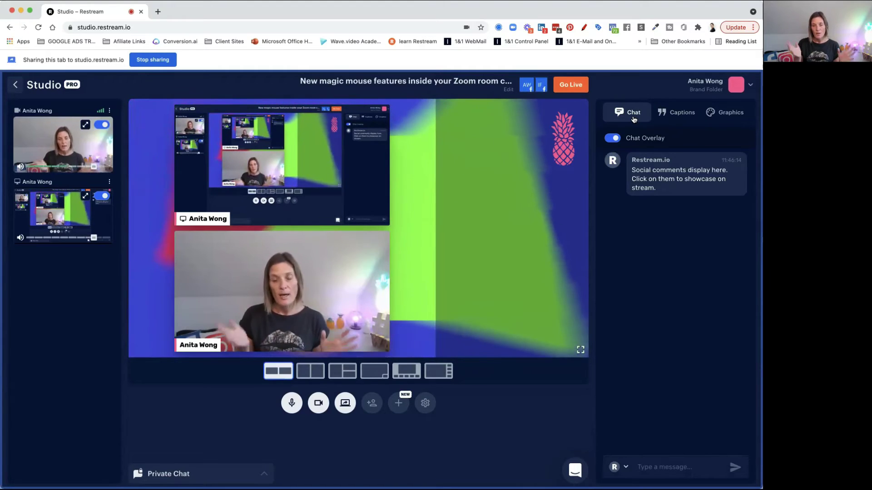
{"action": "left_click", "coordinate": [613, 139]}
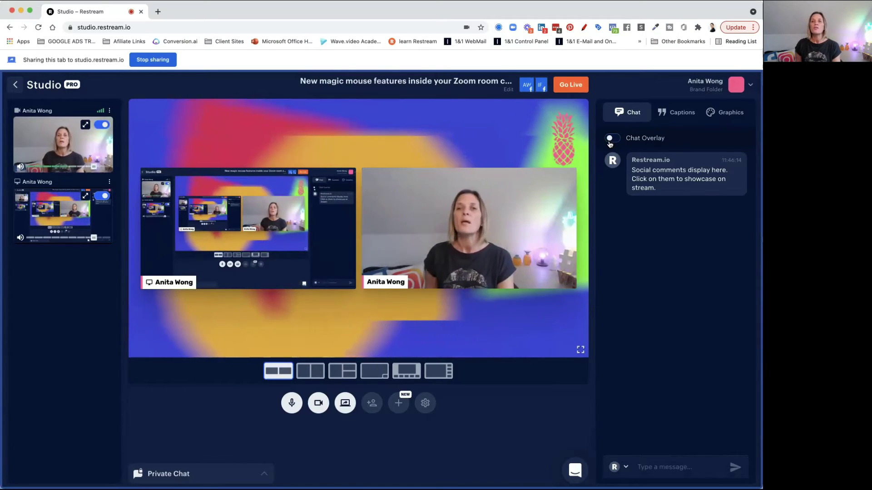
Step: Title the stream 'Write title in here' and replace the description with 'Join me live to discuss xxxx'
{"action": "left_click", "coordinate": [508, 90]}
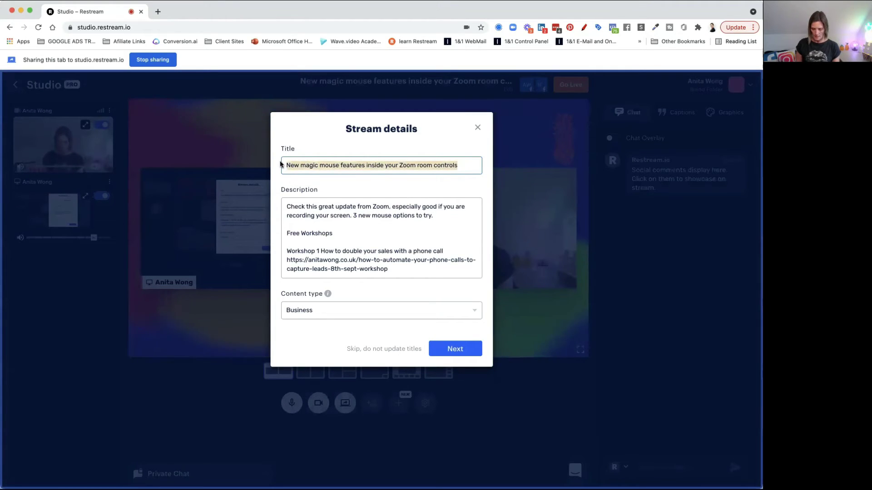
{"action": "type", "text": "Write title in here"}
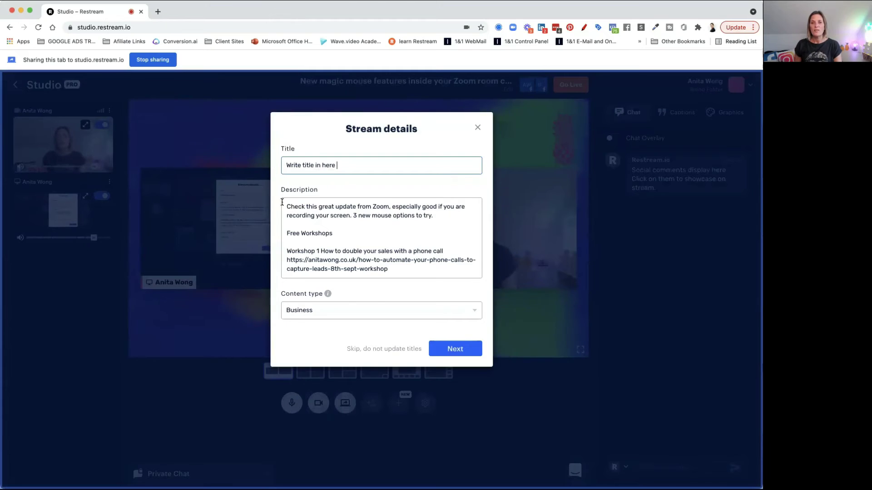
{"action": "left_click_drag", "start_coordinate": [286, 203], "coordinate": [411, 269]}
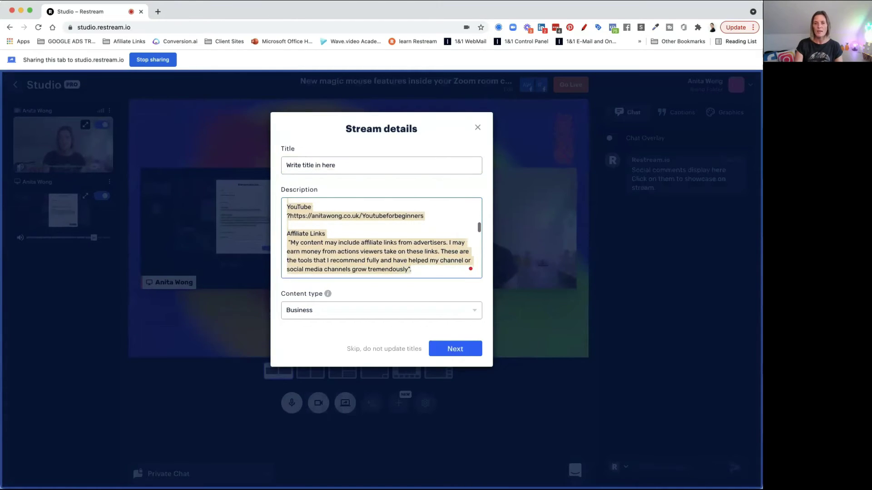
{"action": "key", "text": "Left"}
{"action": "left_click_drag", "start_coordinate": [288, 204], "coordinate": [423, 274]}
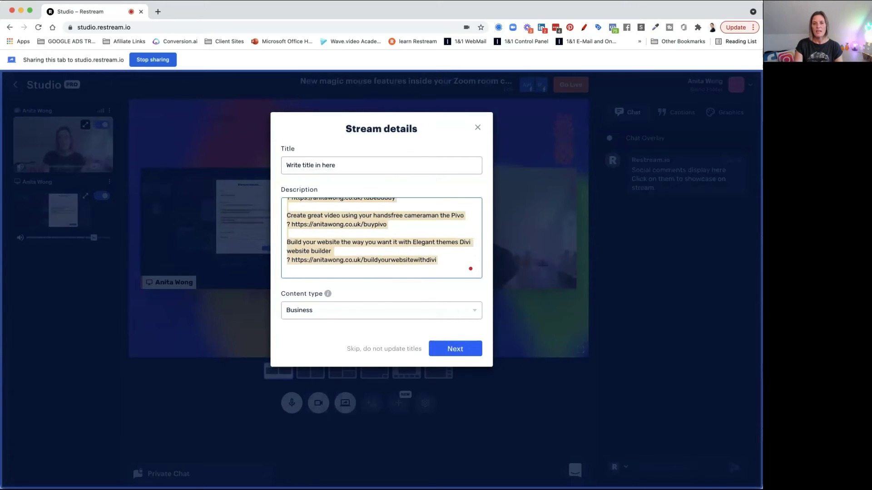
{"action": "key", "text": "BackSpace"}
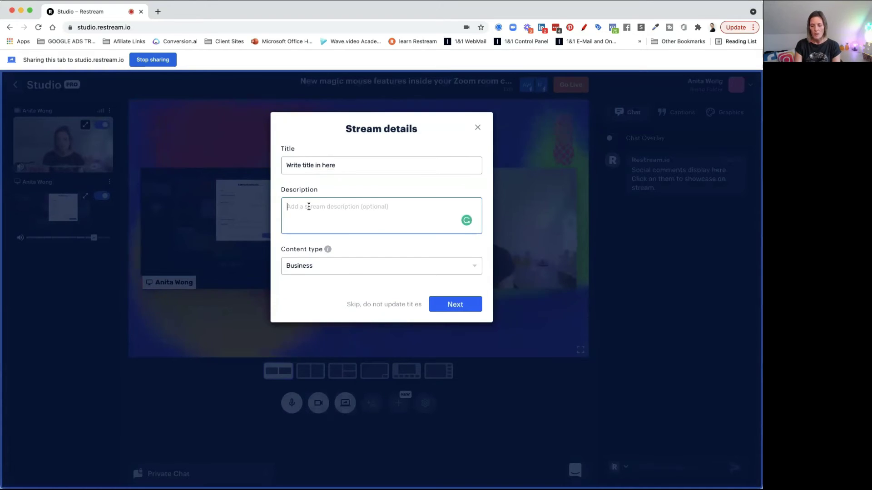
{"action": "type", "text": "Join me live to discuss xxxx"}
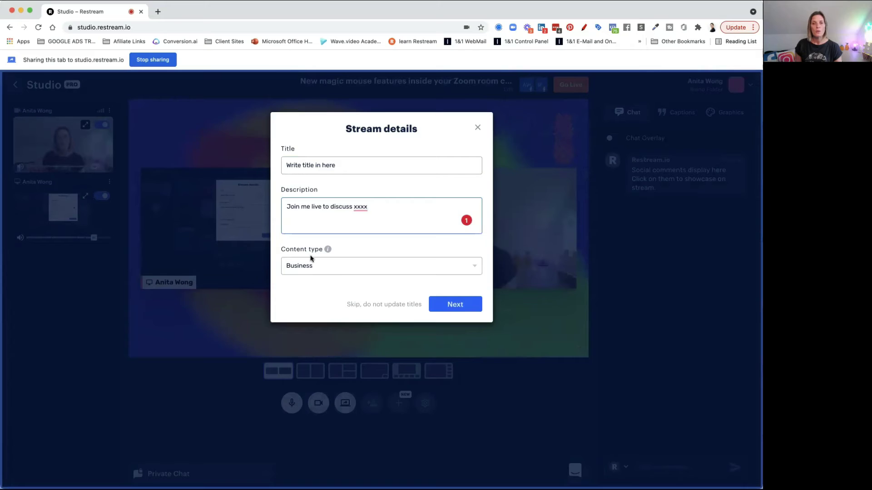
Step: Keep Business selected as the stream's content type
{"action": "mouse_move", "coordinate": [332, 250]}
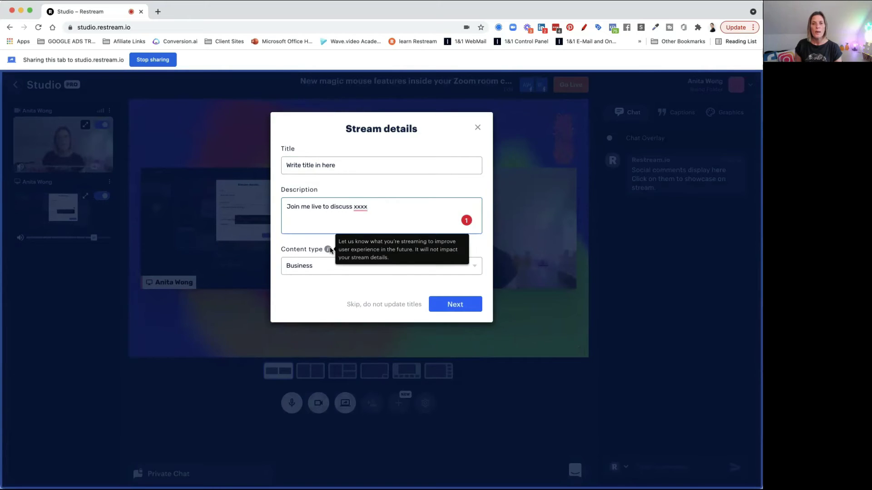
{"action": "left_click", "coordinate": [331, 267]}
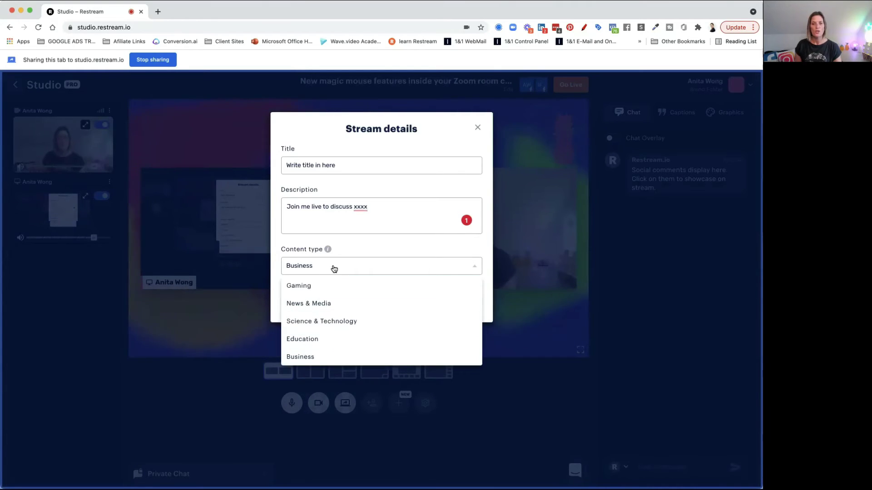
{"action": "left_click", "coordinate": [340, 360]}
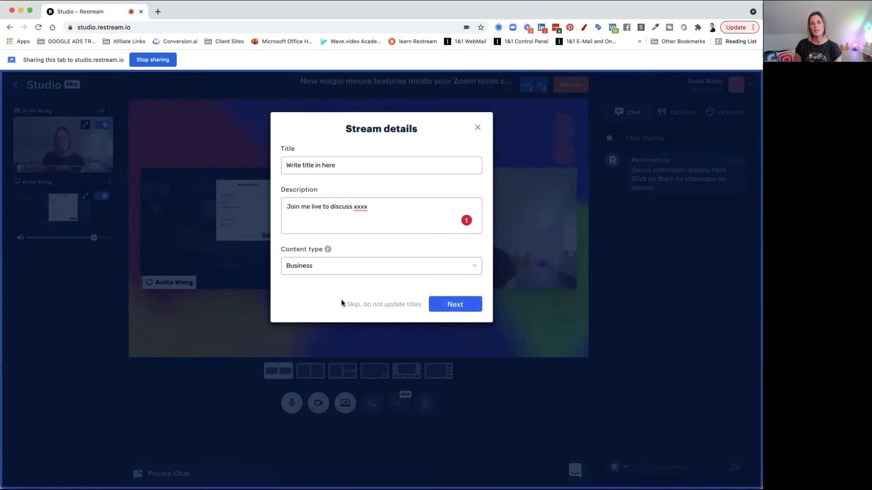
Step: Advance from Stream details to the Destinations list and scroll through the destinations
{"action": "left_click", "coordinate": [455, 305]}
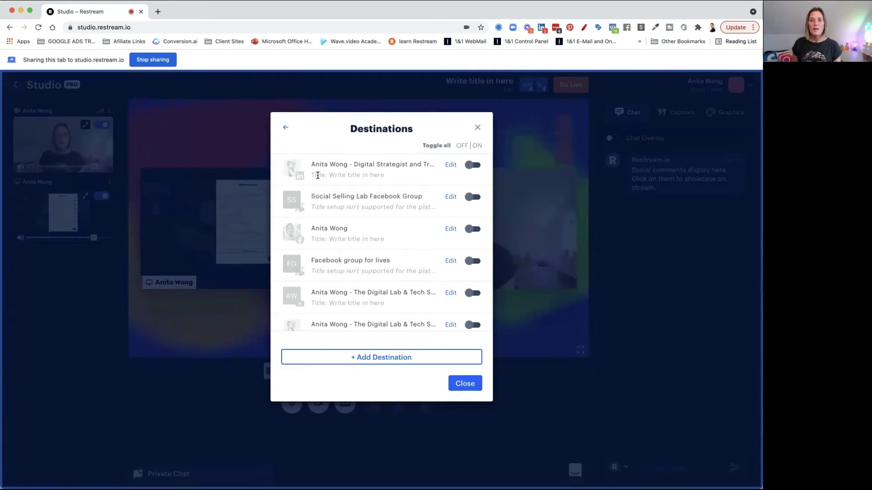
{"action": "scroll", "coordinate": [315, 236], "scroll_direction": "down", "scroll_amount": 3}
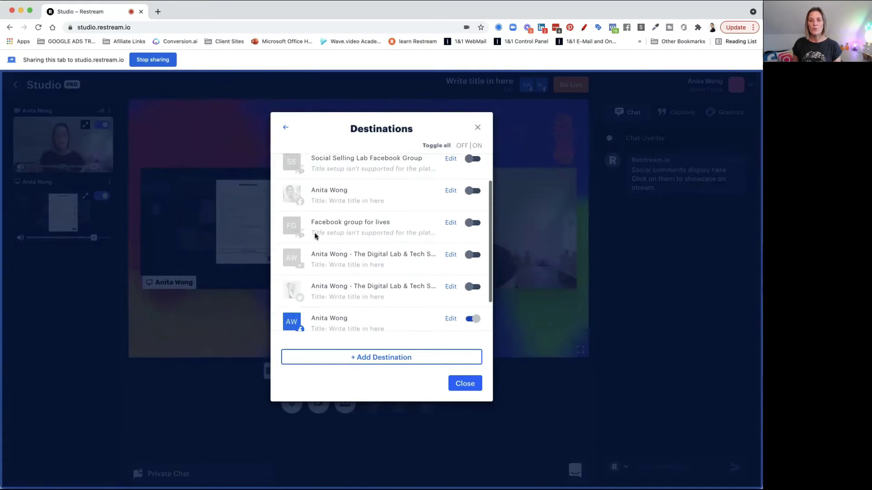
{"action": "scroll", "coordinate": [315, 236], "scroll_direction": "up", "scroll_amount": 3}
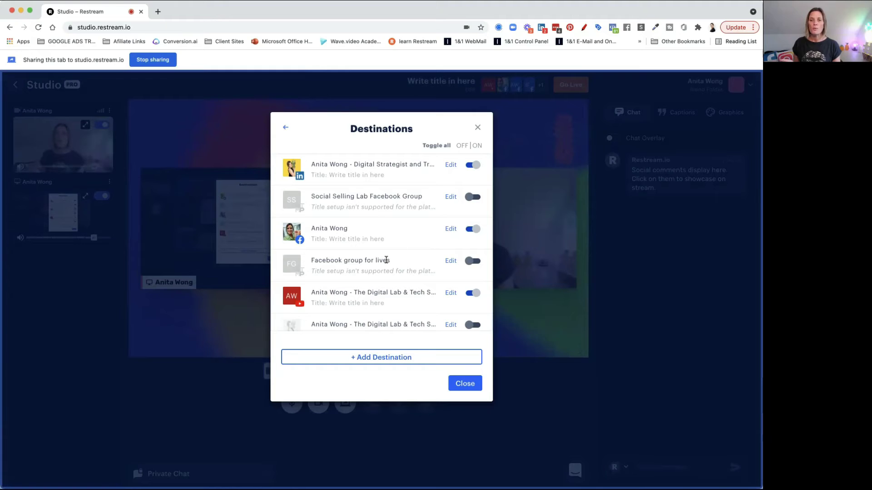
Step: Add Twitter as a new destination and connect the Twitter account
{"action": "left_click", "coordinate": [389, 357]}
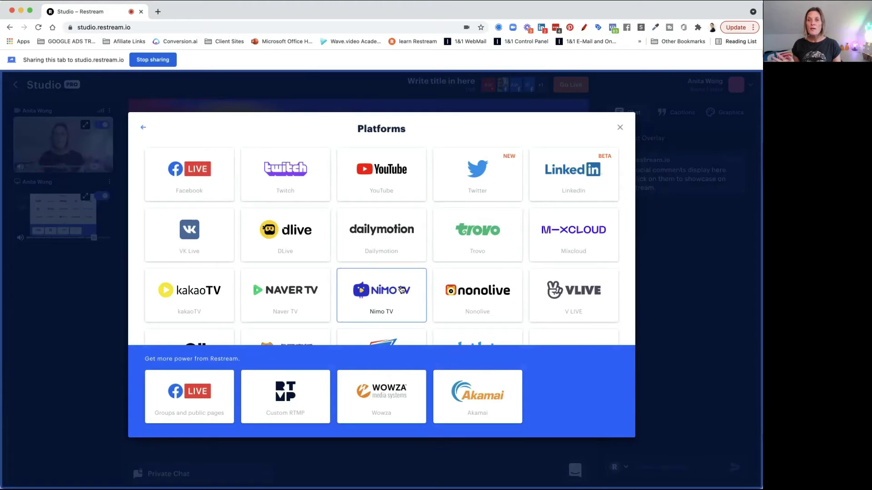
{"action": "scroll", "coordinate": [402, 290], "scroll_direction": "down", "scroll_amount": 5}
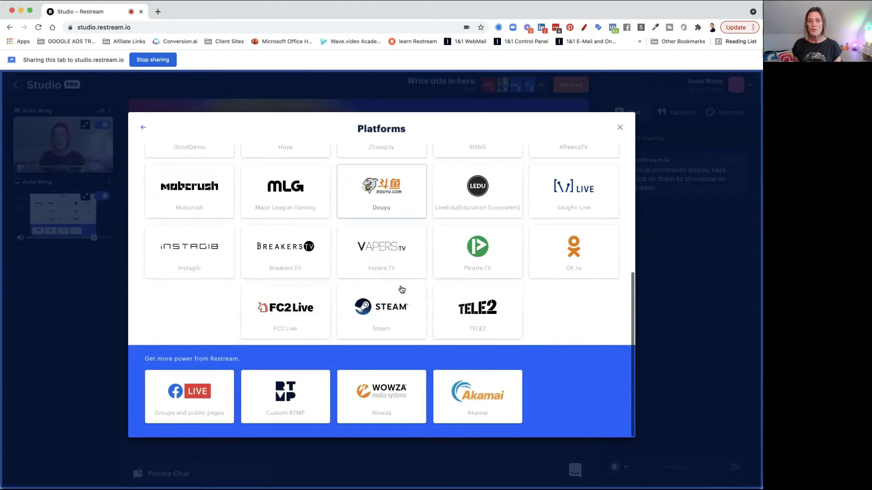
{"action": "scroll", "coordinate": [401, 290], "scroll_direction": "up", "scroll_amount": 5}
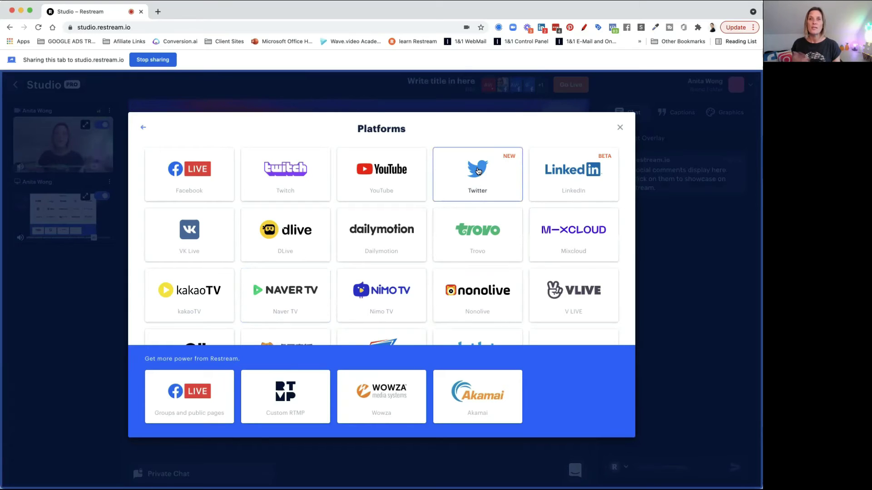
{"action": "left_click", "coordinate": [478, 170]}
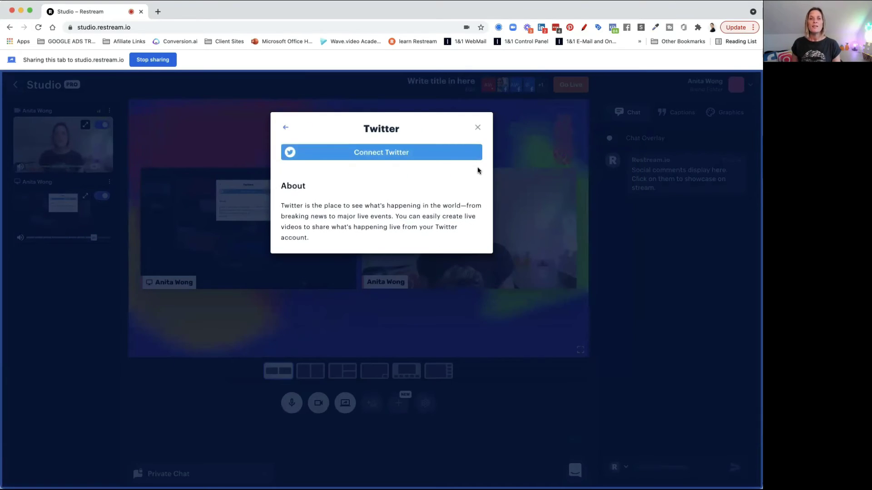
{"action": "left_click", "coordinate": [377, 153]}
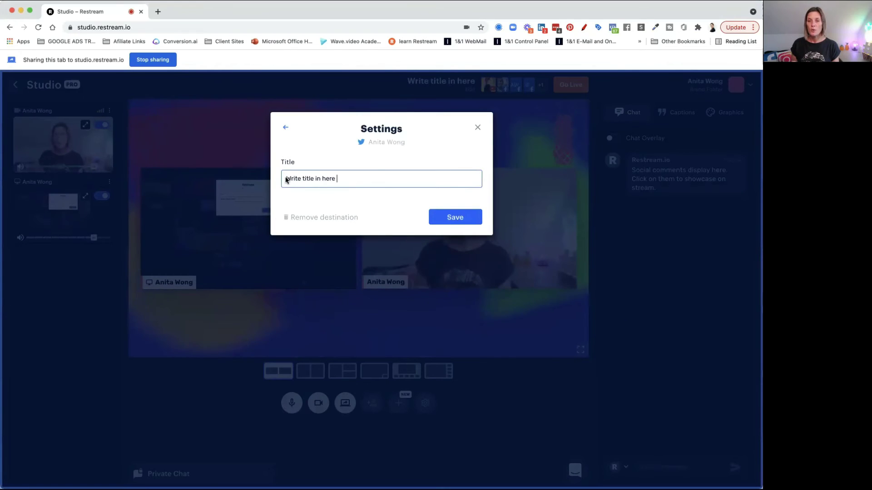
Step: Keep the Twitter title 'Write title in here', save the destination, and close the Destinations list
{"action": "left_click_drag", "start_coordinate": [286, 178], "coordinate": [350, 182]}
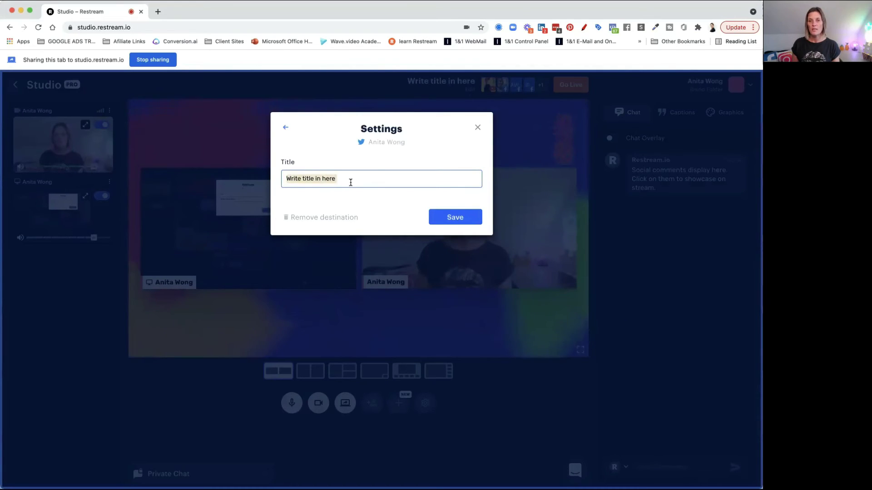
{"action": "left_click", "coordinate": [461, 219]}
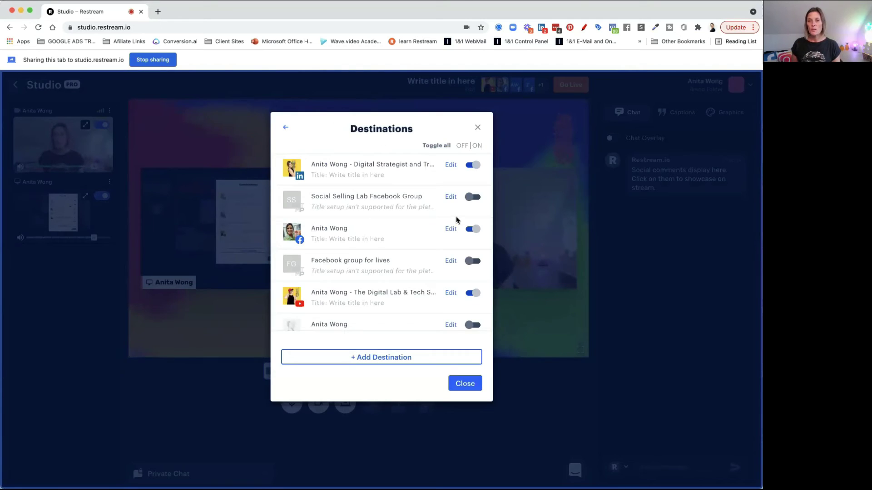
{"action": "scroll", "coordinate": [457, 220], "scroll_direction": "down", "scroll_amount": 3}
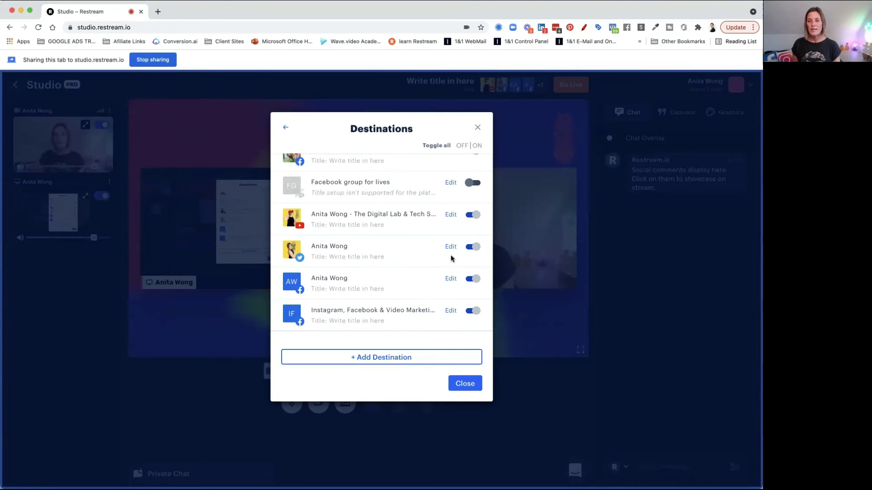
{"action": "left_click", "coordinate": [465, 384]}
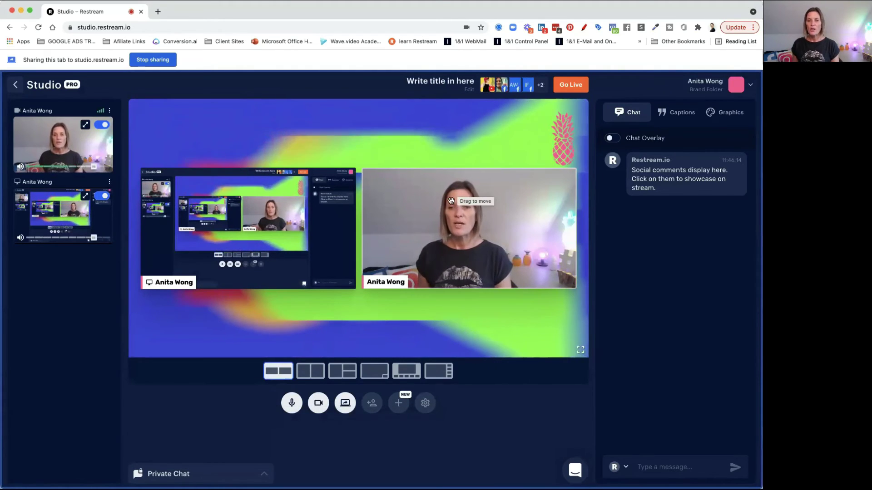
{"action": "left_click", "coordinate": [103, 197]}
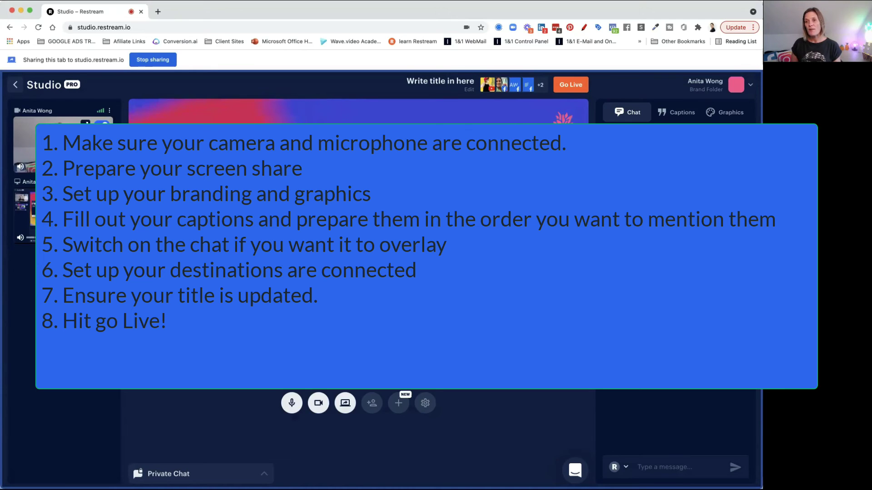
{"action": "left_click", "coordinate": [723, 113]}
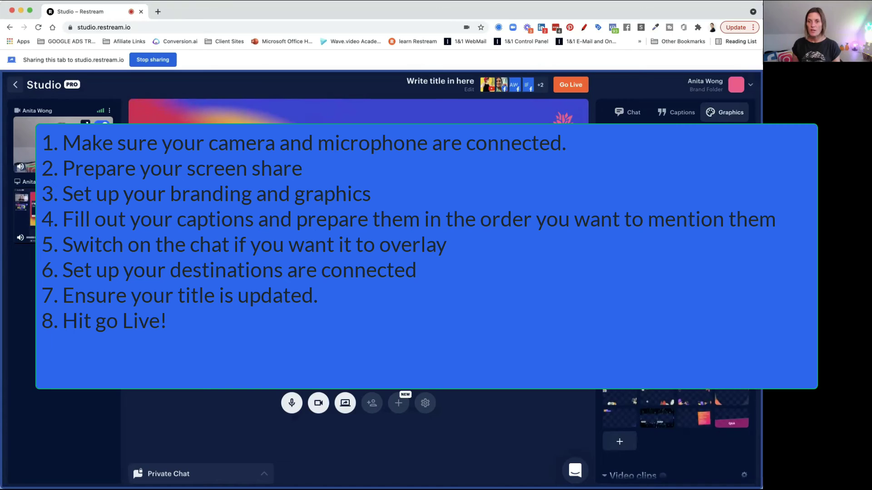
{"action": "scroll", "coordinate": [675, 436], "scroll_direction": "down", "scroll_amount": 5}
{"action": "scroll", "coordinate": [675, 436], "scroll_direction": "down", "scroll_amount": 5}
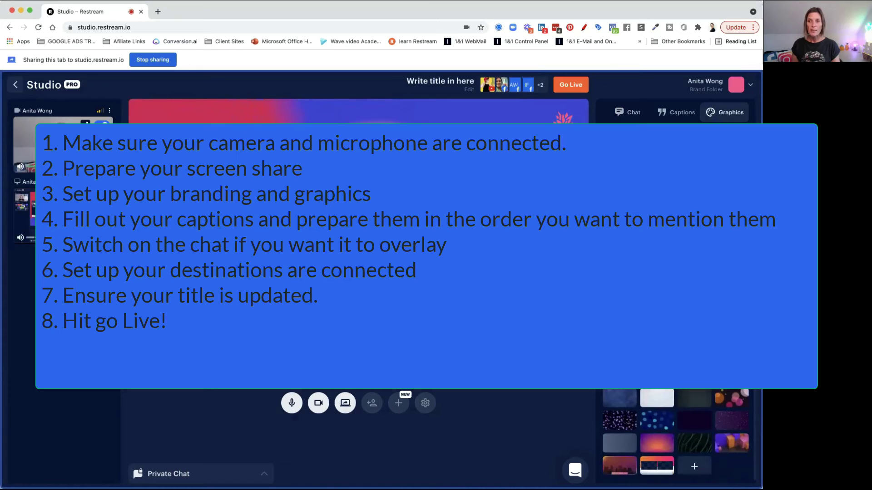
{"action": "scroll", "coordinate": [675, 436], "scroll_direction": "up", "scroll_amount": 5}
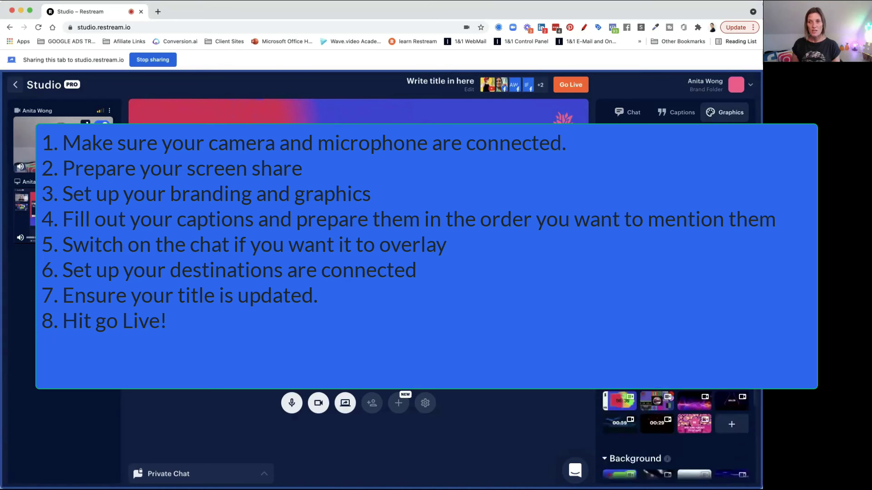
{"action": "left_click", "coordinate": [673, 115]}
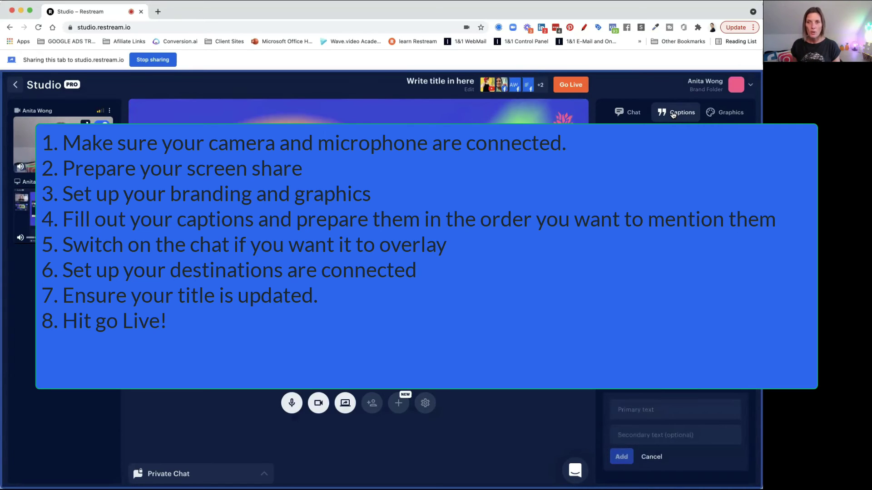
{"action": "left_click", "coordinate": [627, 115]}
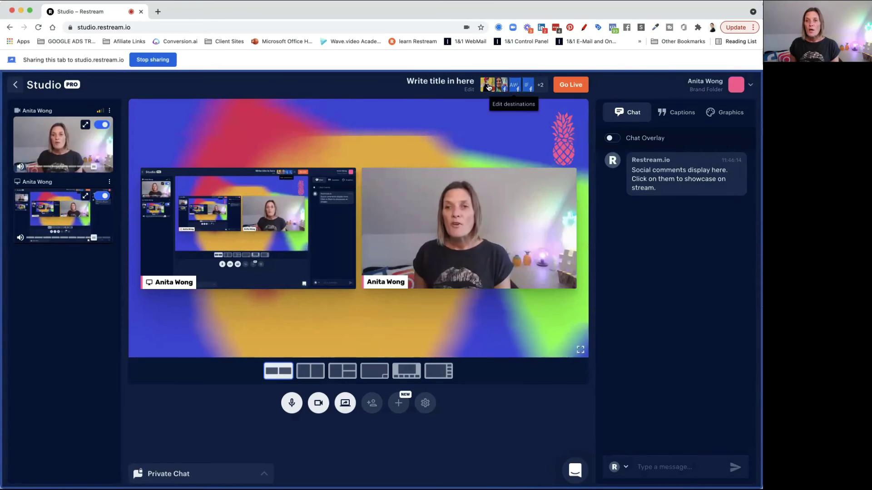
Step: Go live for about 23 seconds, then end the stream with the Super+G shortcut
{"action": "left_click", "coordinate": [571, 87]}
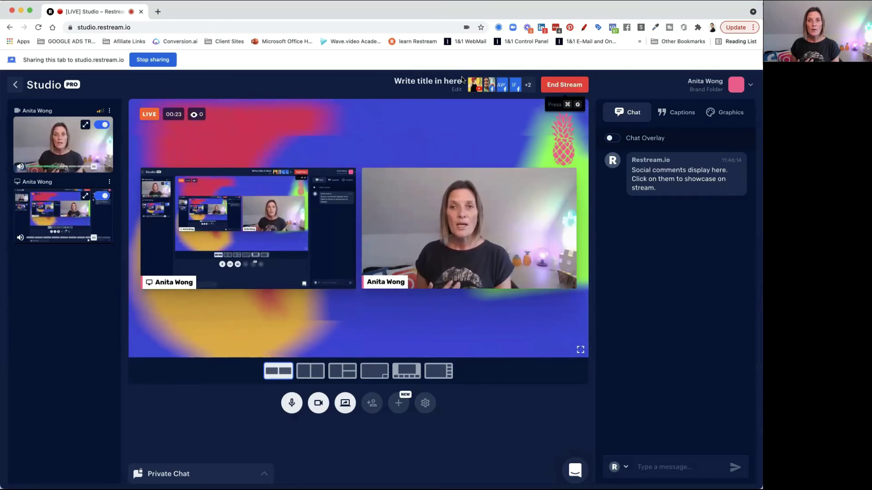
{"action": "key", "text": "super+g"}
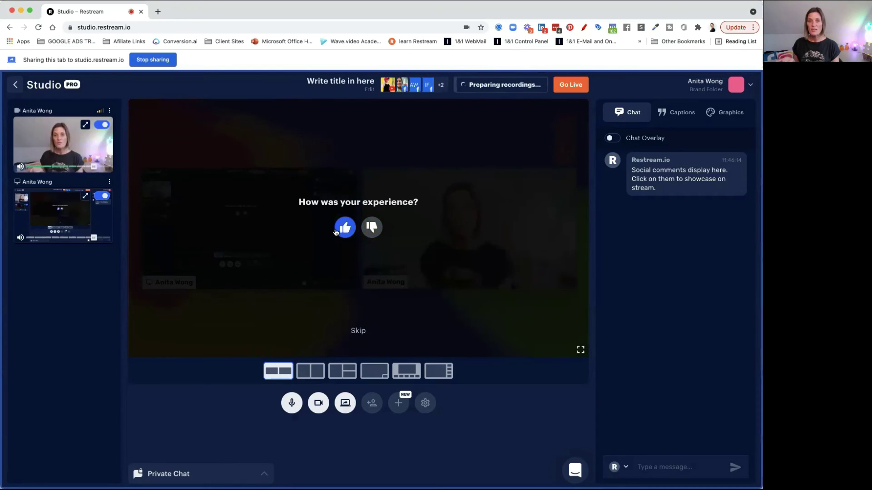
Step: Skip the stream rating and open Download recordings for the MP4, M4A and ZIP files
{"action": "left_click", "coordinate": [359, 331]}
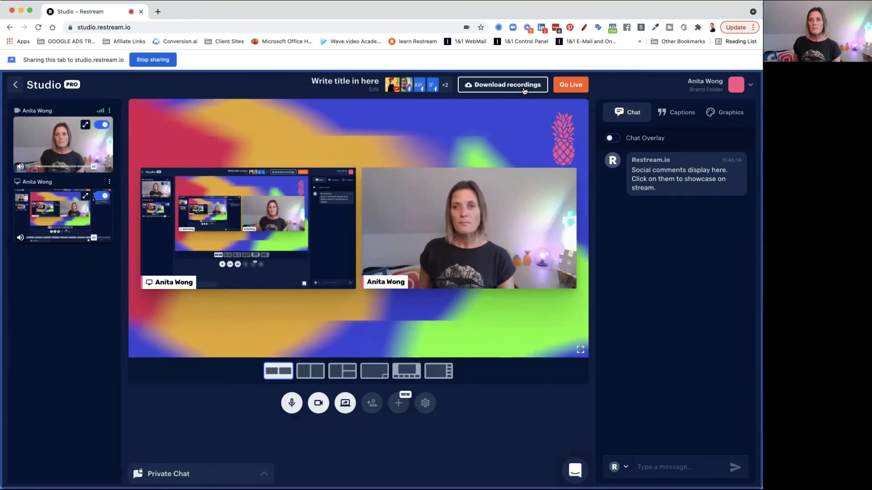
{"action": "left_click", "coordinate": [524, 89]}
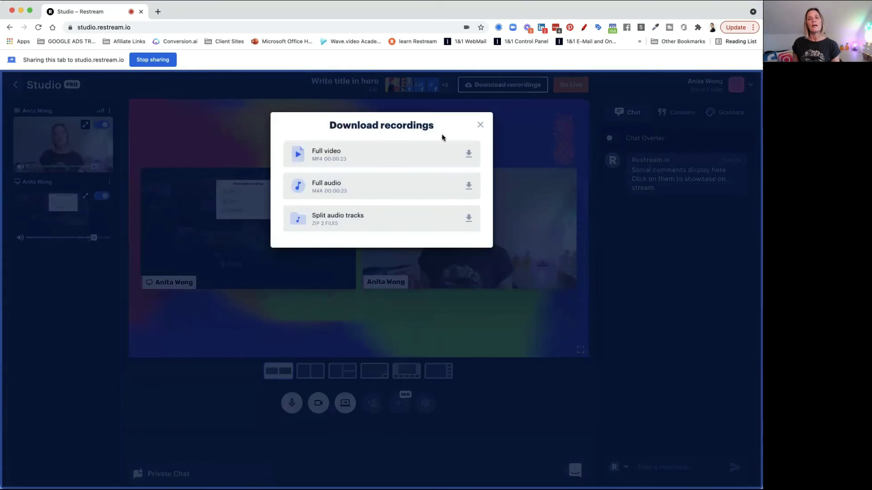